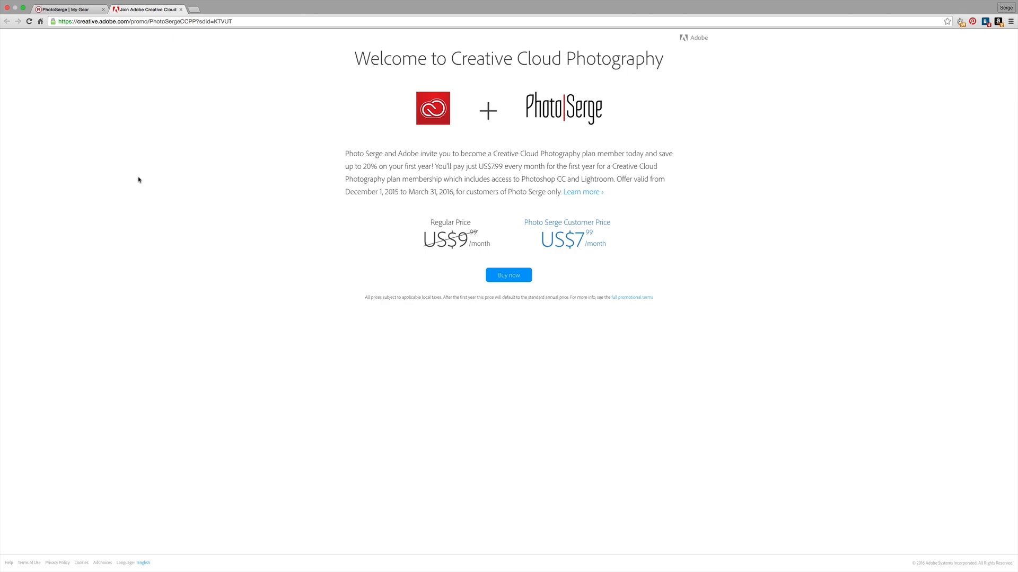
Switch to Lightroom and set the photo's Highlights to −100, Shadows to +100, Whites to +75 and Blacks to −23
key(super+Tab)
key(super+Tab)
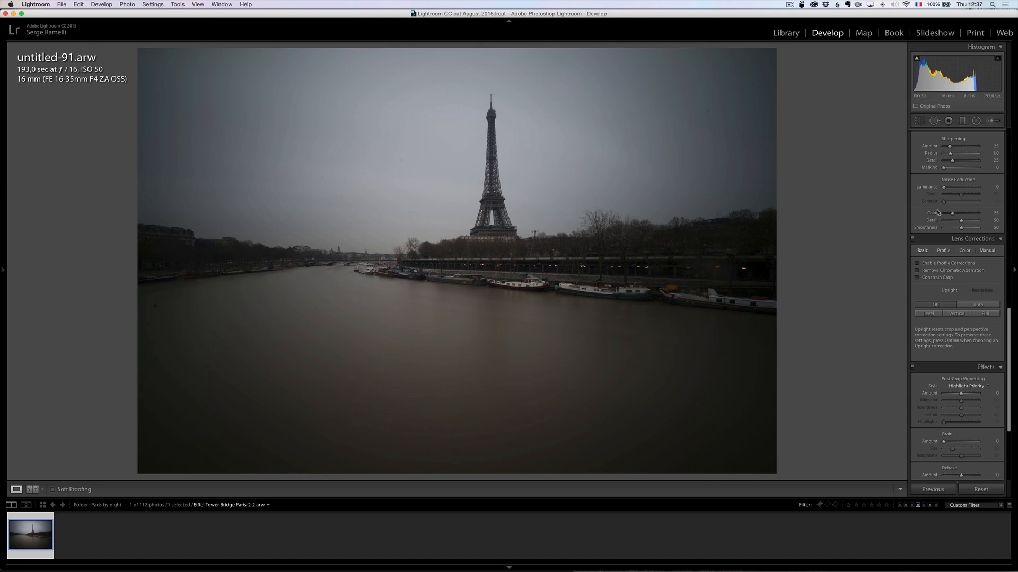
scroll(936, 214, up, 10)
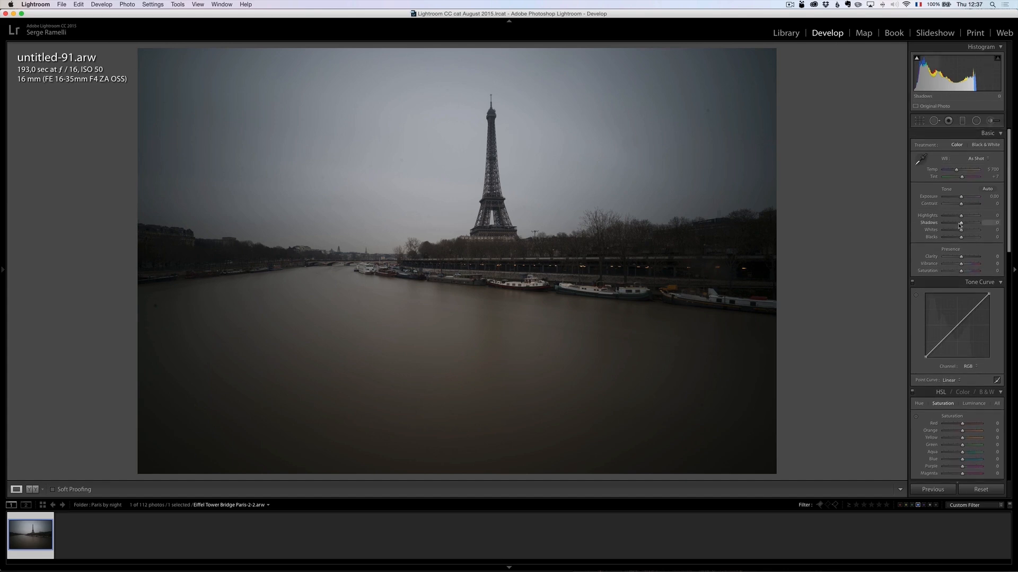
drag(961, 224, 943, 216)
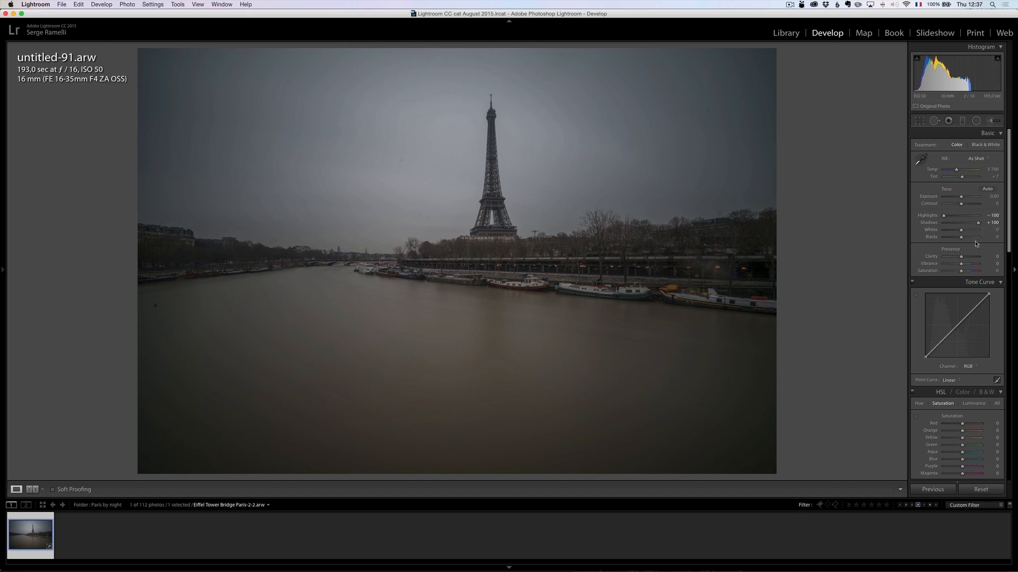
drag(963, 238, 974, 232)
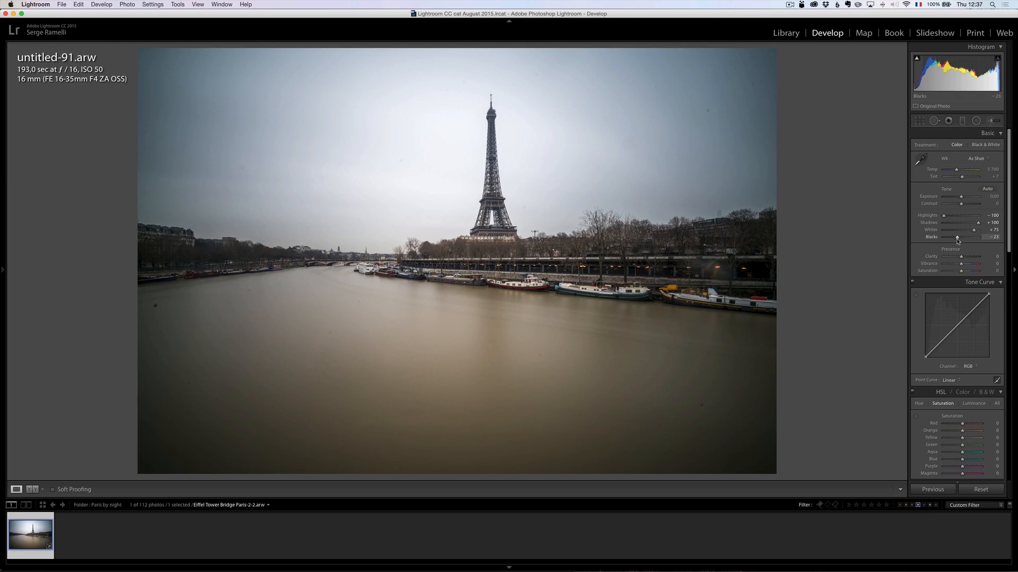
Convert the photo to black and white and darken the sky in the mix, with Blue at −28 and Purple at +14
mouse_move(961, 271)
mouse_down()
mouse_move(927, 272)
mouse_move(958, 272)
mouse_up()
double_click(957, 272)
scroll(971, 370, down, 3)
click(986, 345)
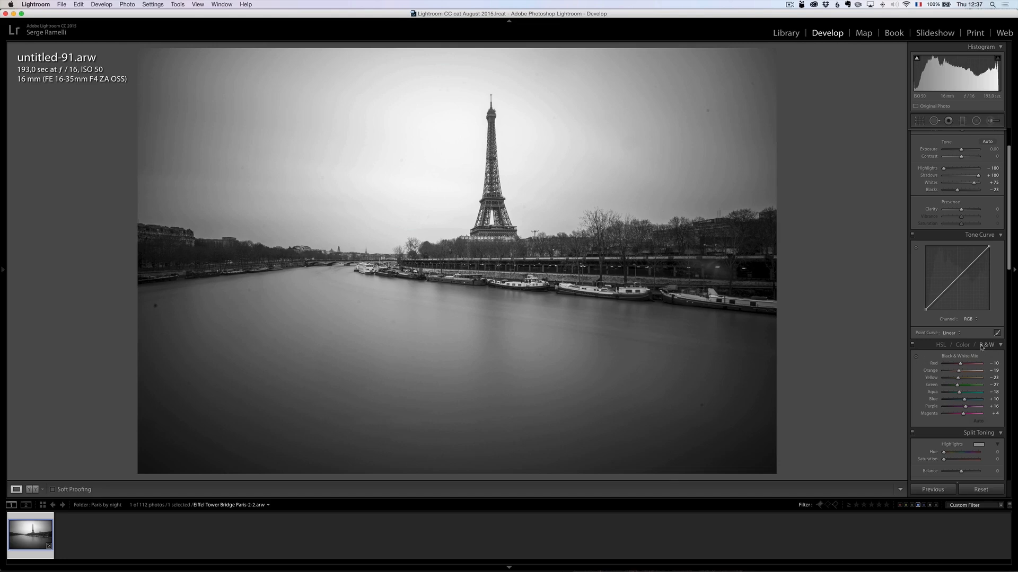
click(915, 357)
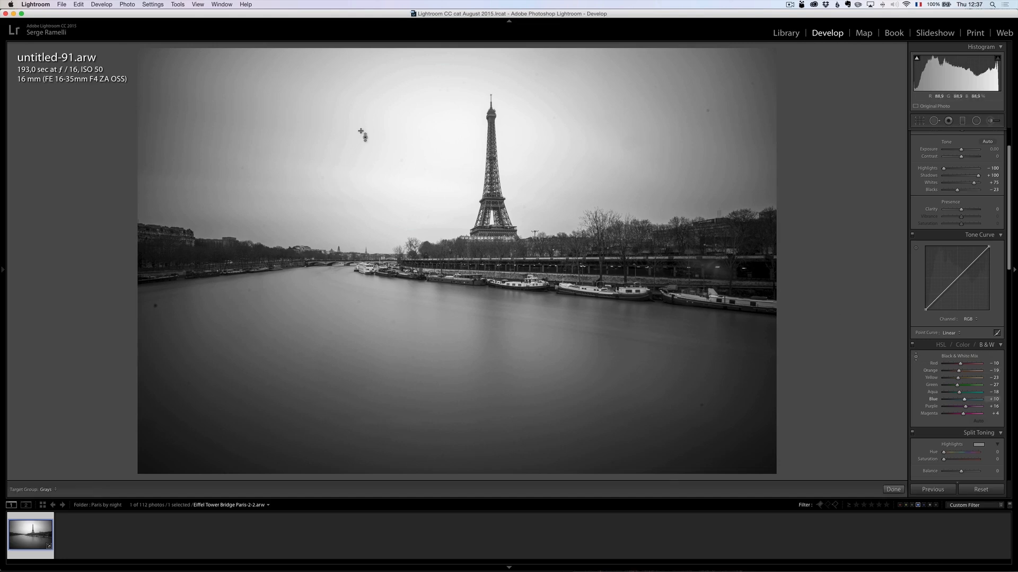
mouse_move(366, 106)
mouse_down()
mouse_move(366, 165)
mouse_move(366, 124)
mouse_up()
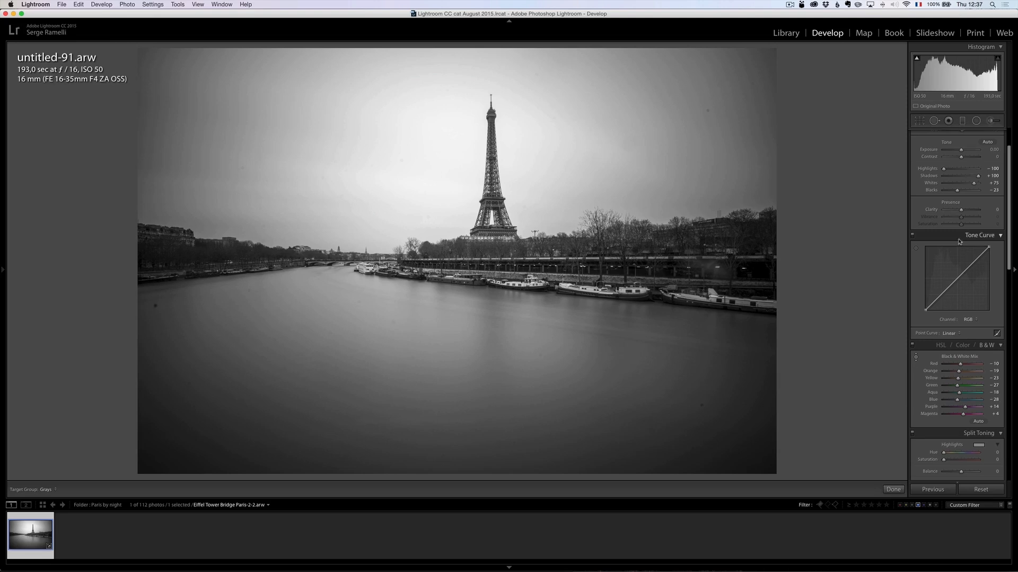
Set the white balance temperature to 4426 and the Contrast to +26
scroll(959, 241, up, 3)
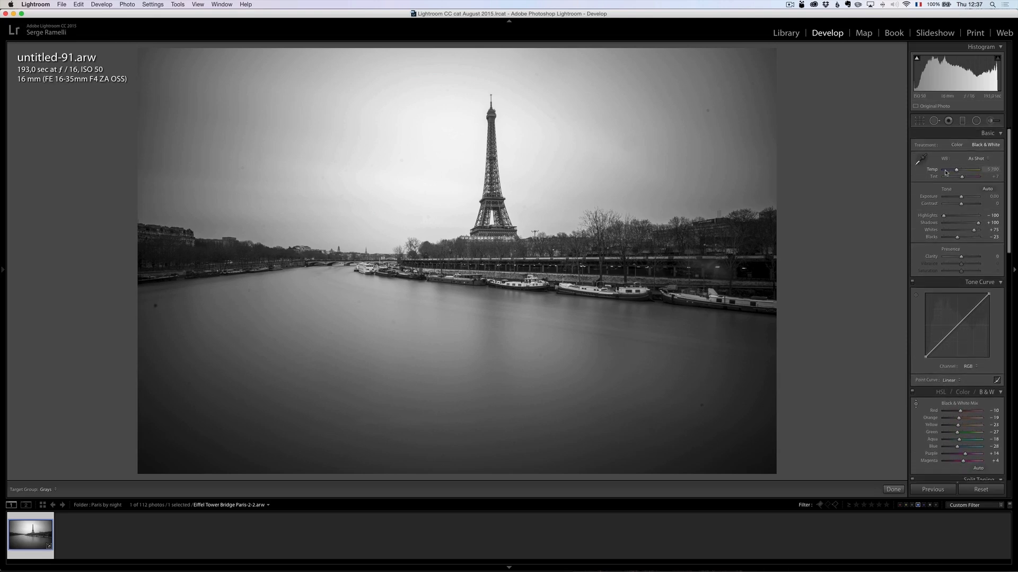
click(949, 171)
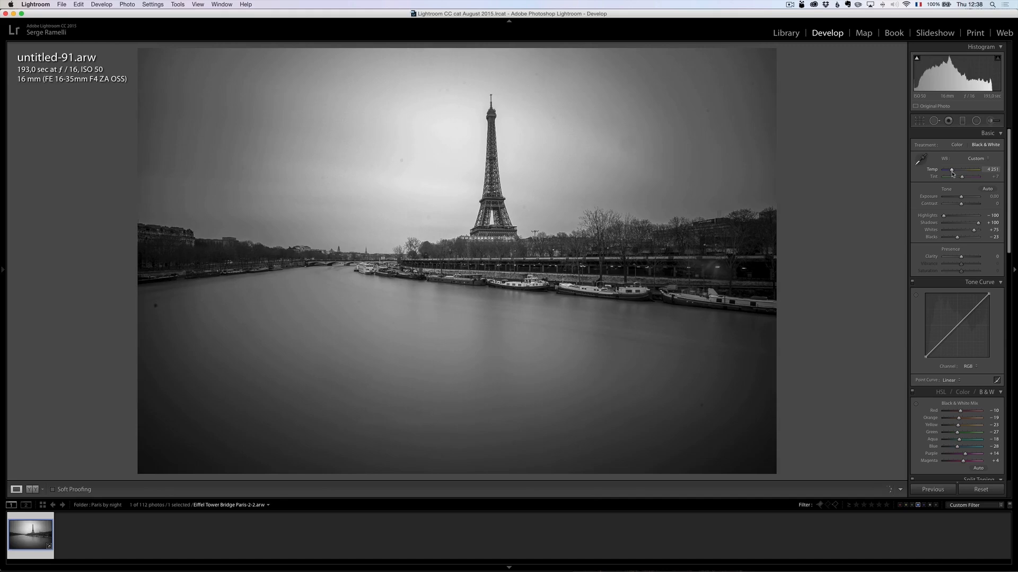
drag(949, 173, 952, 174)
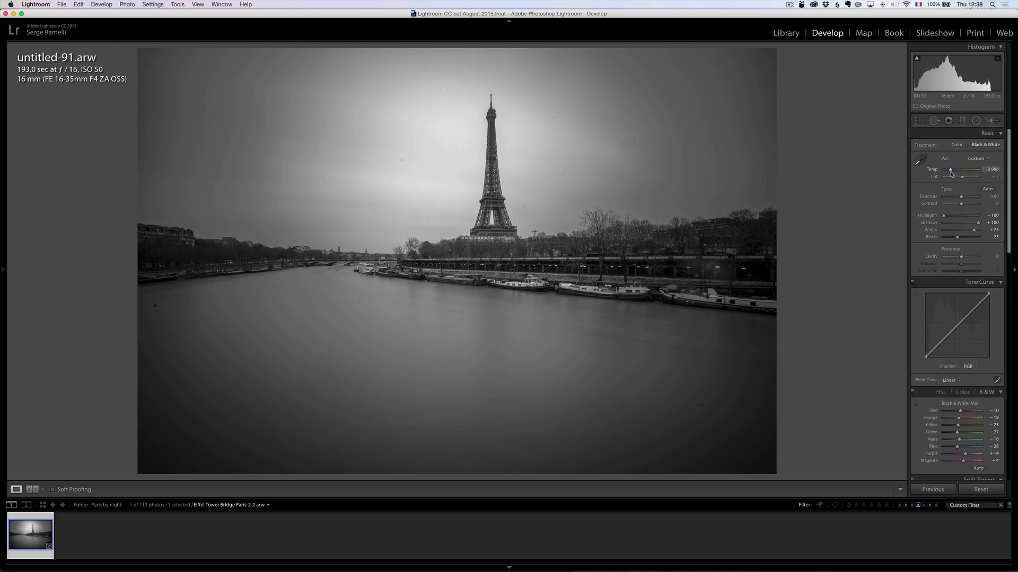
drag(951, 174, 952, 175)
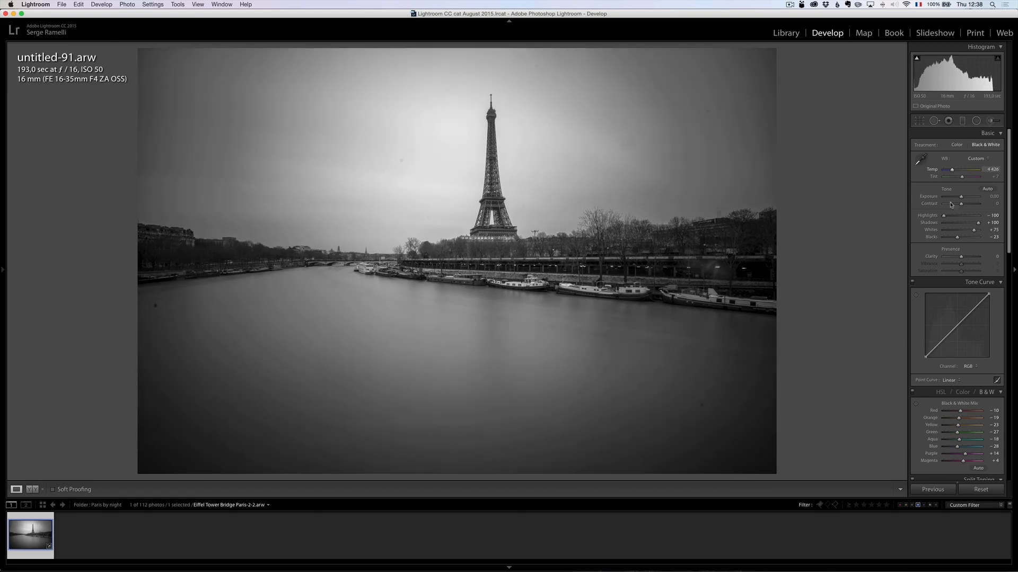
scroll(958, 282, down, 1)
scroll(957, 282, down, 1)
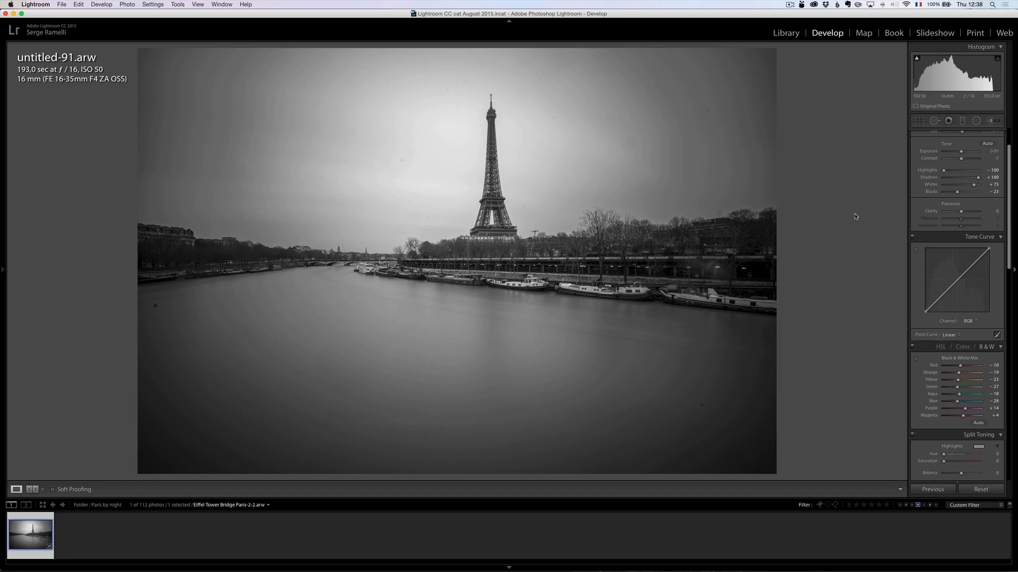
scroll(963, 206, up, 3)
drag(964, 207, 968, 206)
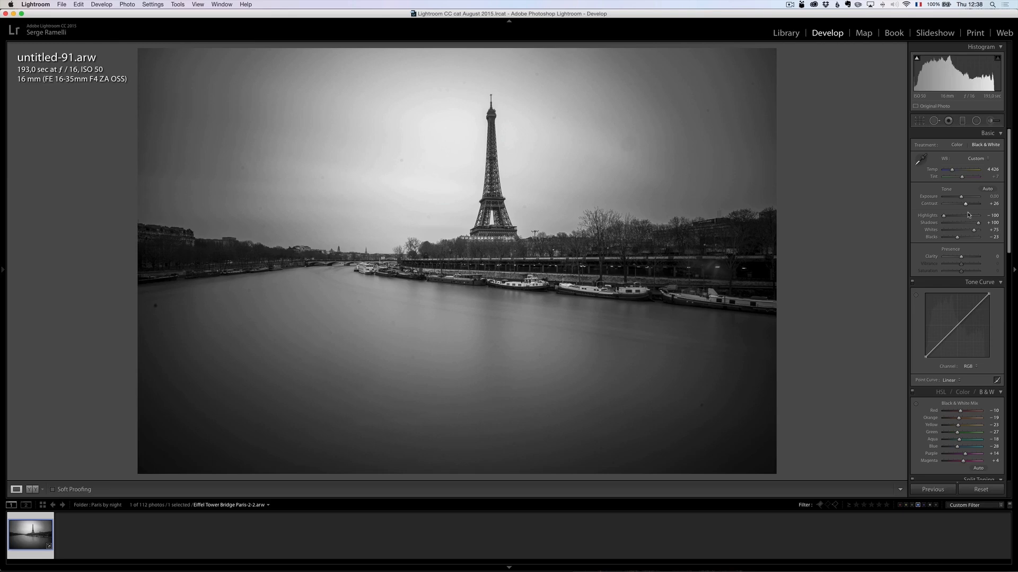
Start a full-width crop that trims the dark water below and some sky above the Eiffel Tower
click(919, 121)
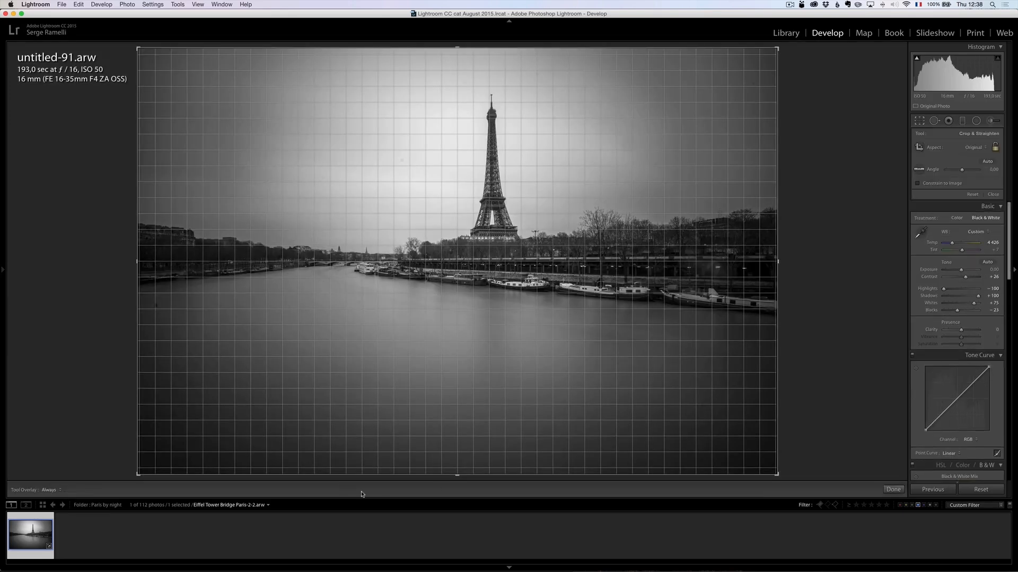
drag(459, 472, 456, 439)
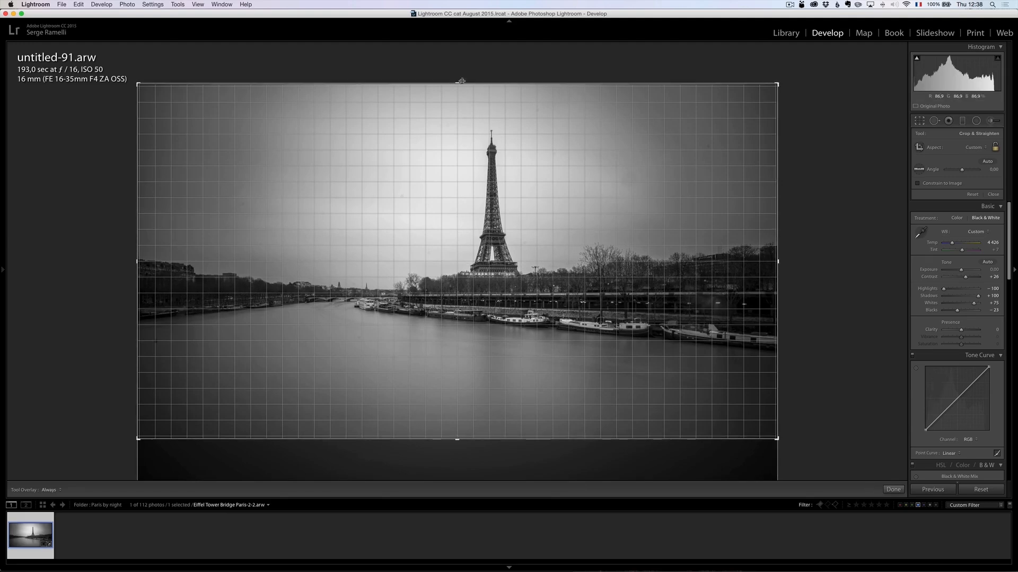
drag(457, 84, 455, 93)
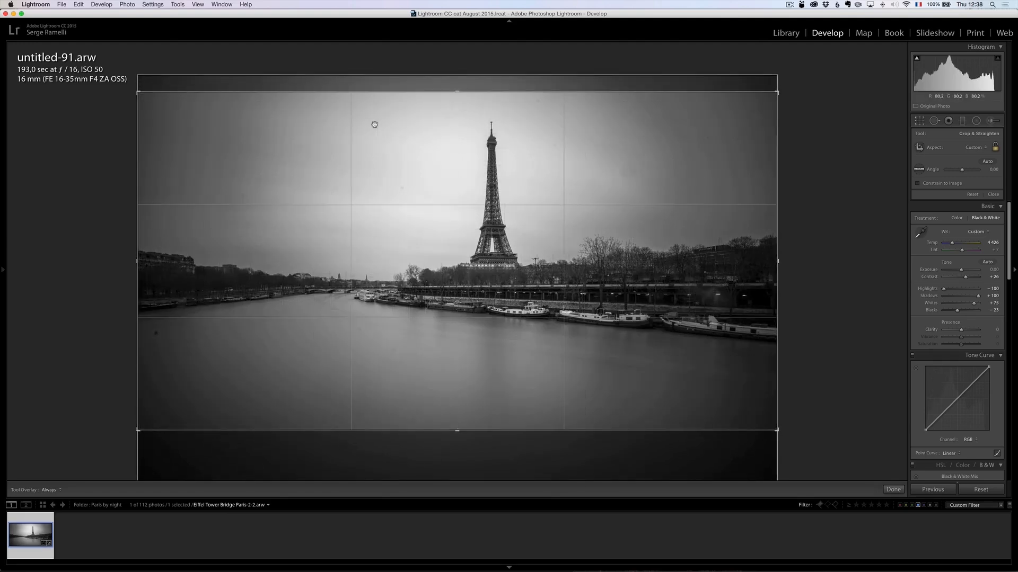
Cycle through the crop guide overlays and settle on the rule-of-thirds grid
key(o)
key(o)
key(o)
key(o)
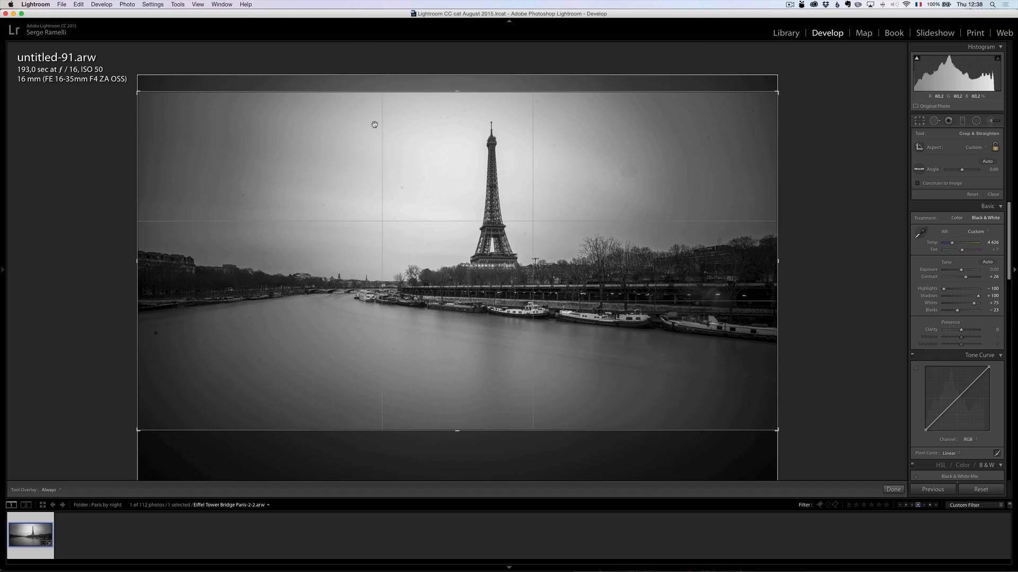
key(o)
key(o)
key(o)
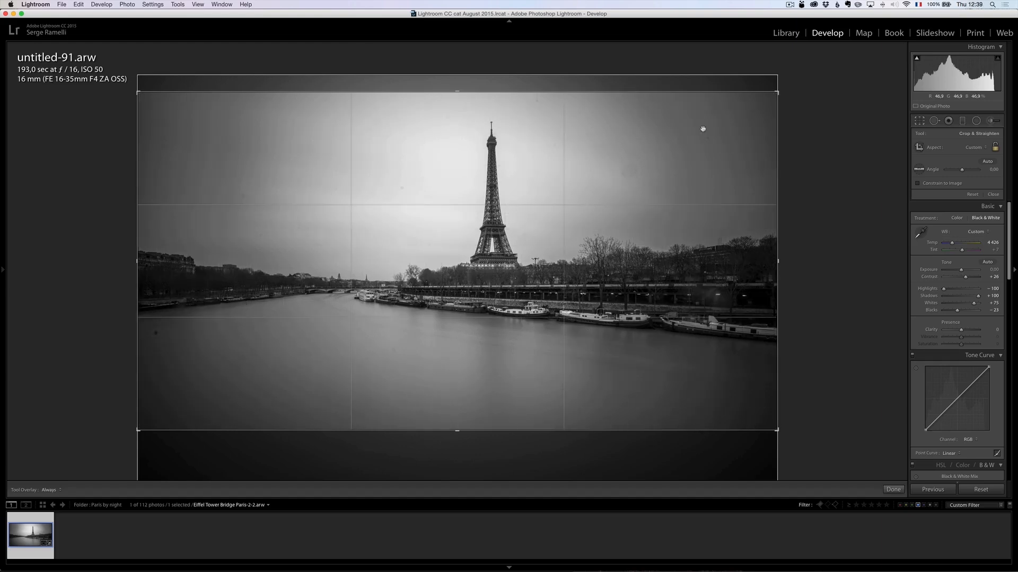
Fine-tune the crop's upper and lower edges around the tower and river at full width, and apply the crop
drag(778, 431, 729, 430)
drag(726, 424, 776, 431)
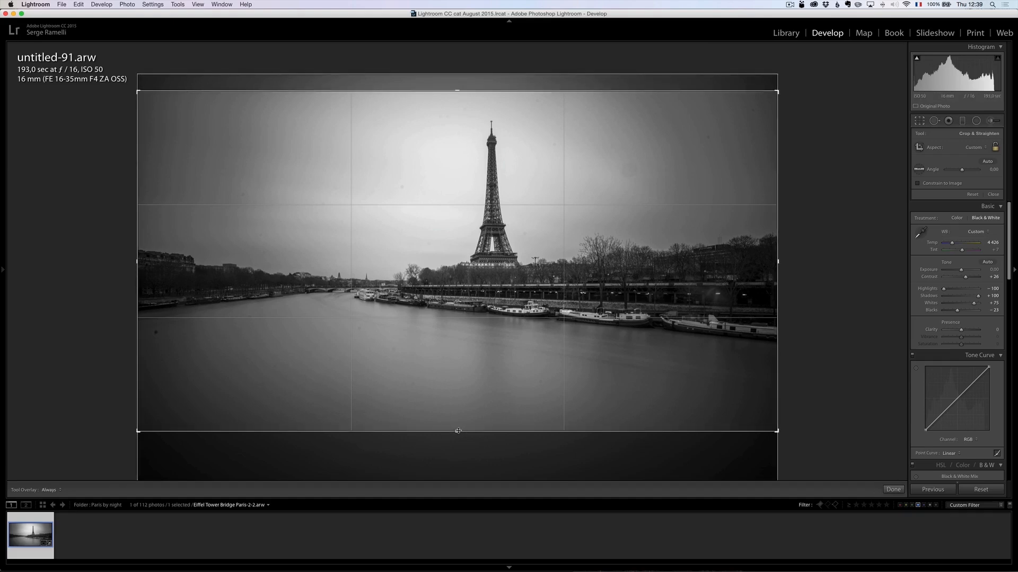
mouse_move(454, 92)
mouse_down()
mouse_move(454, 102)
mouse_move(456, 94)
mouse_up()
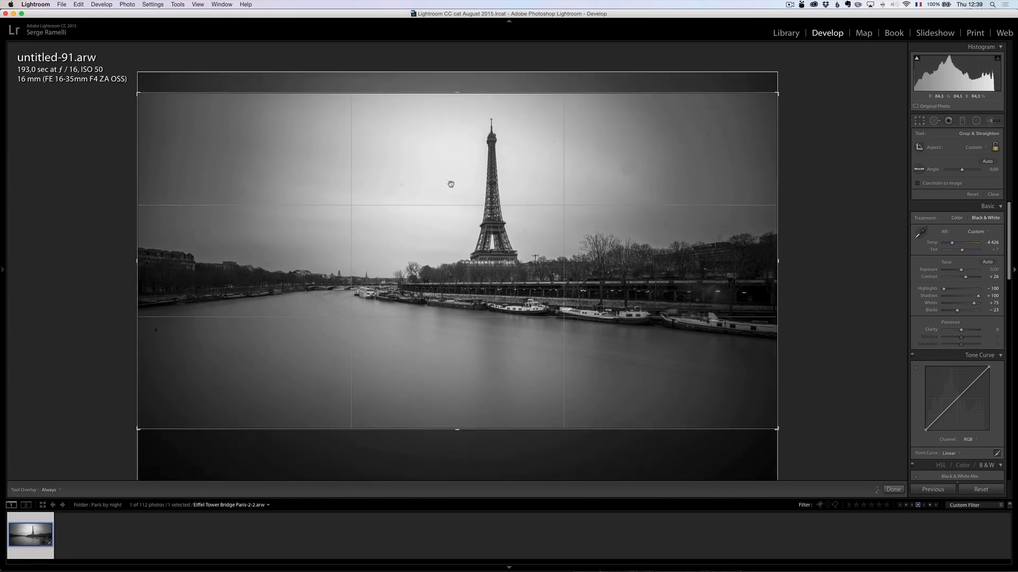
drag(457, 429, 457, 434)
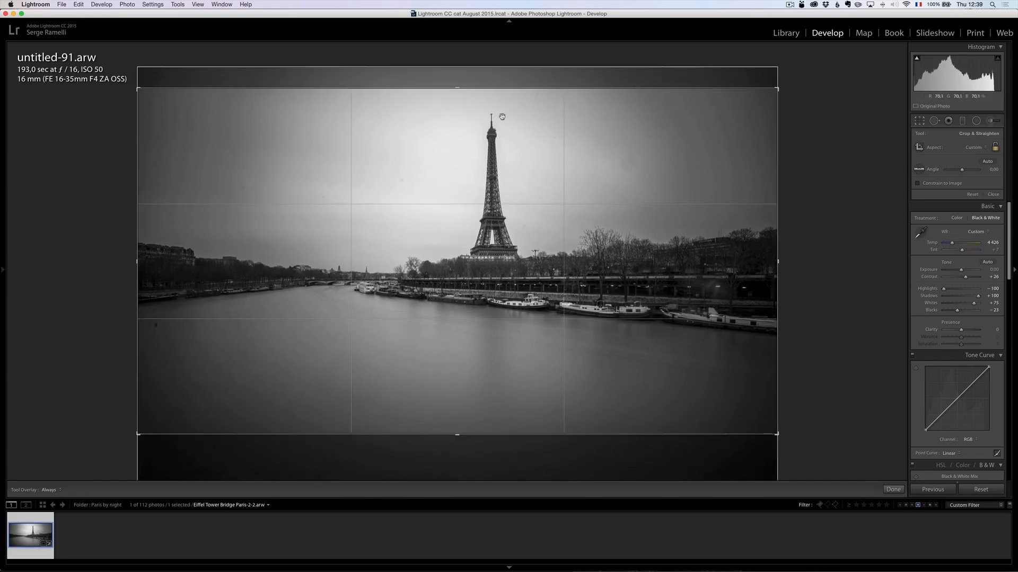
key(Return)
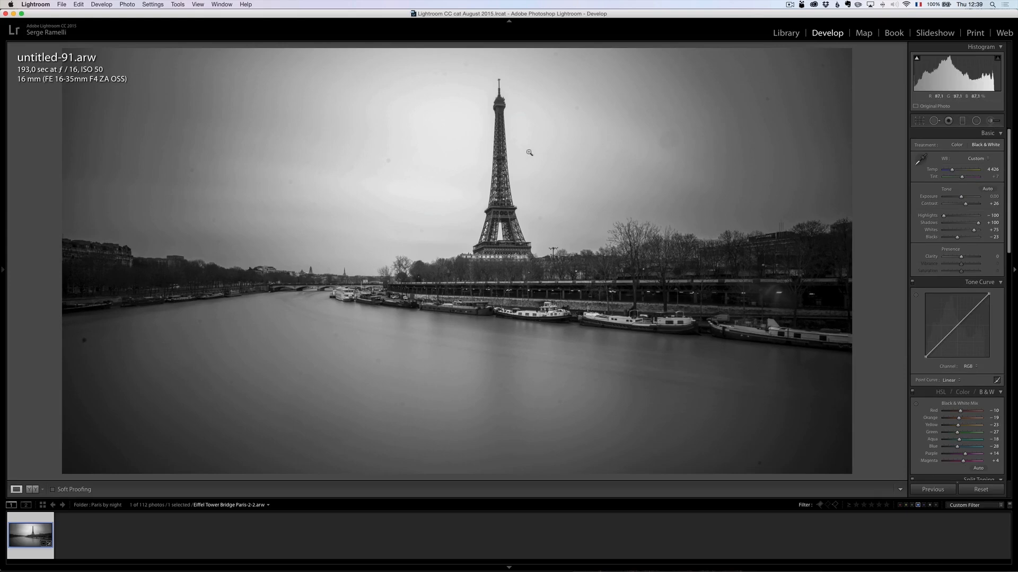
Activate Spot Removal in Heal mode with Visualize Spots turned on and a brush size of 75
click(935, 121)
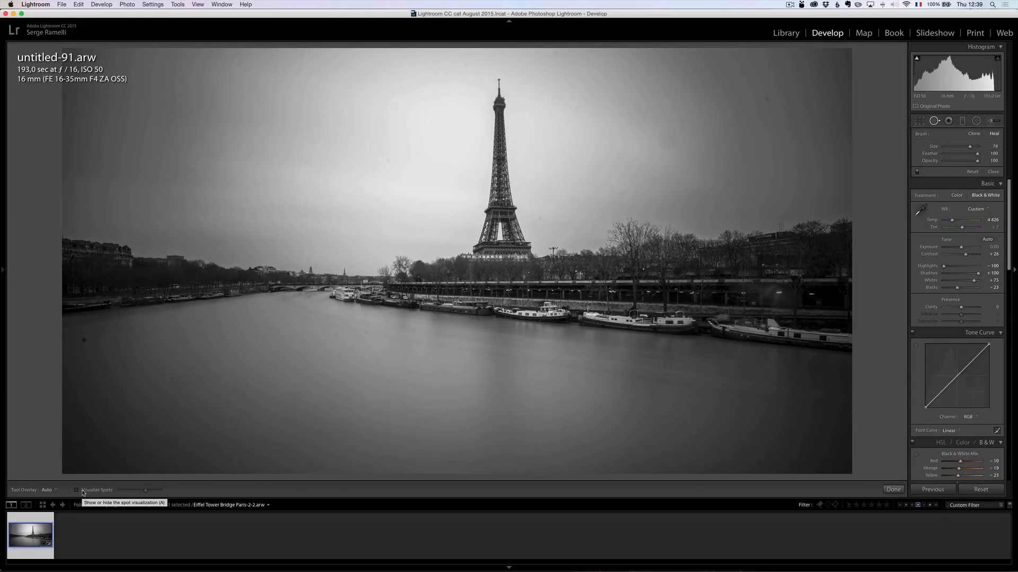
click(83, 492)
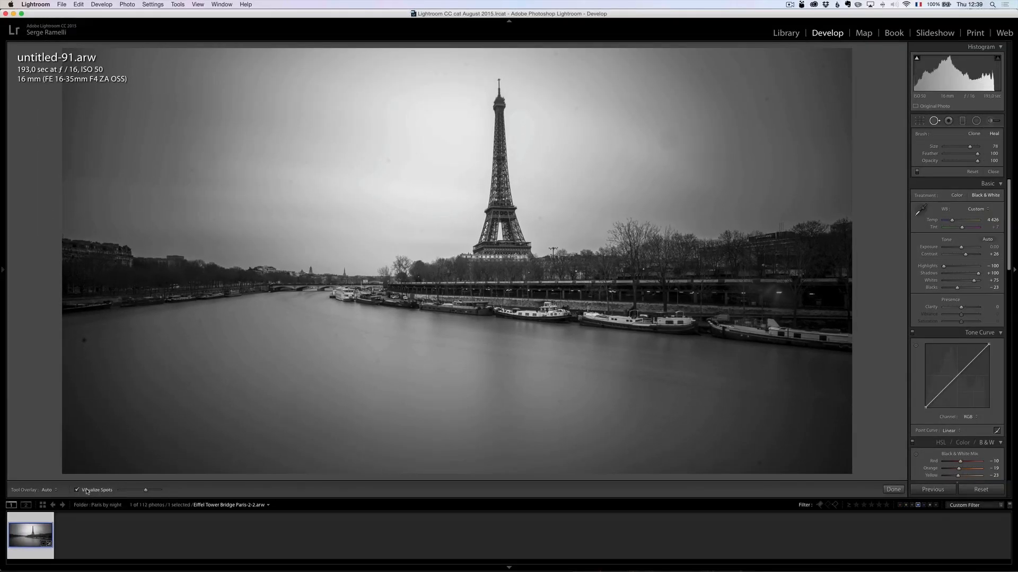
scroll(576, 106, down, 1)
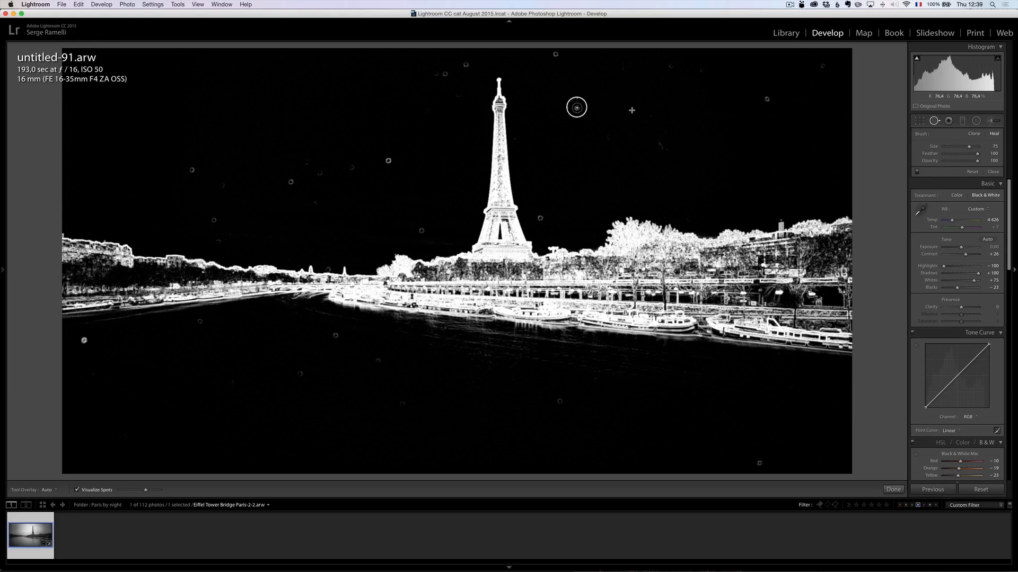
Heal the dust spots across the sky on both sides of the Eiffel Tower
click(576, 107)
click(766, 99)
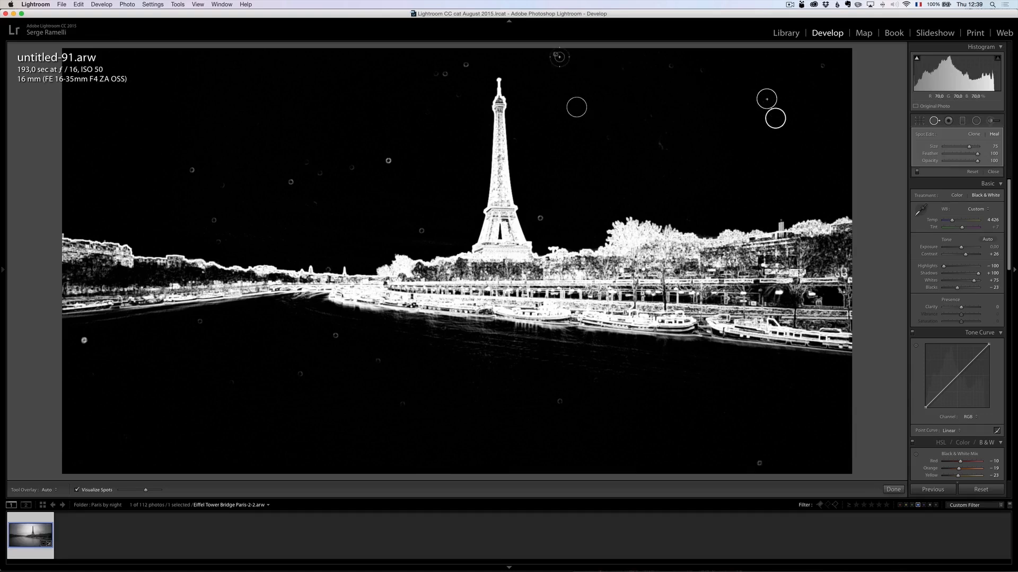
click(556, 54)
click(445, 75)
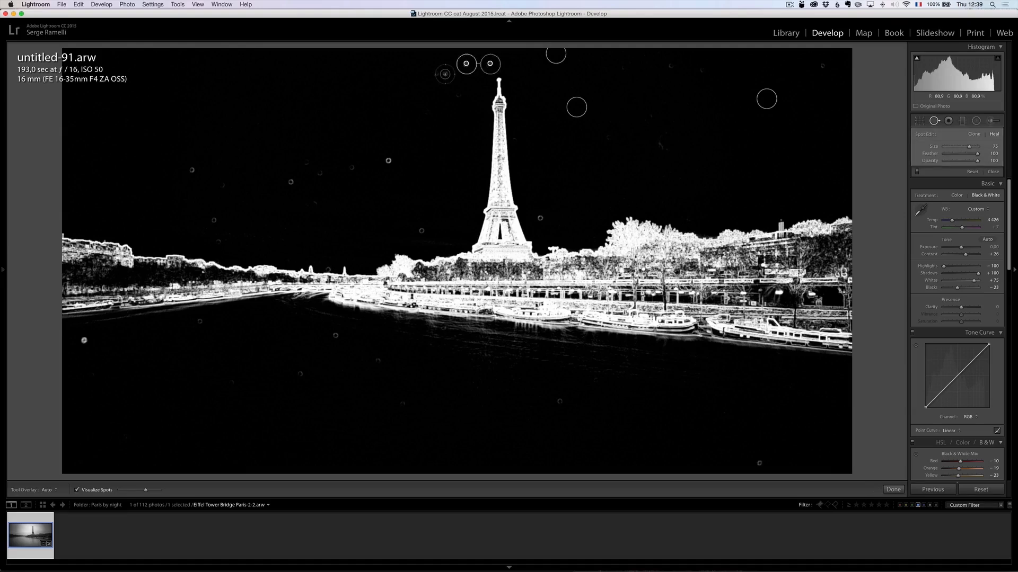
click(388, 160)
click(539, 217)
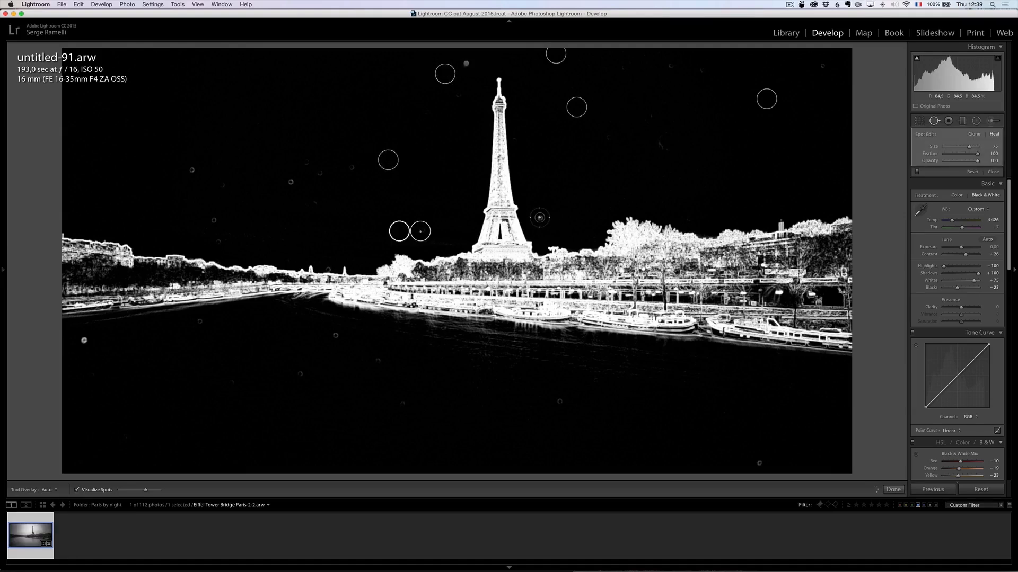
click(291, 183)
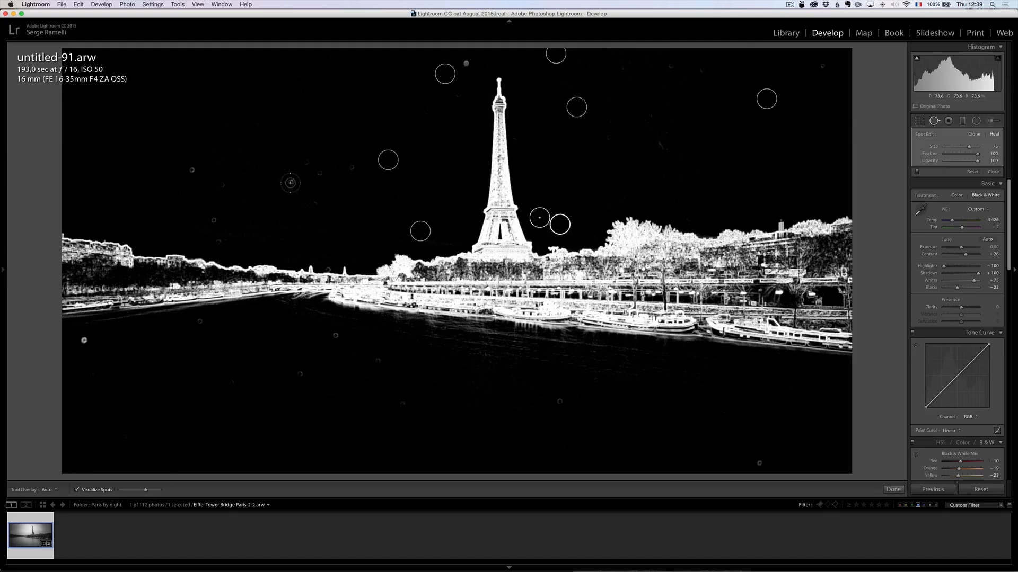
click(320, 173)
click(353, 167)
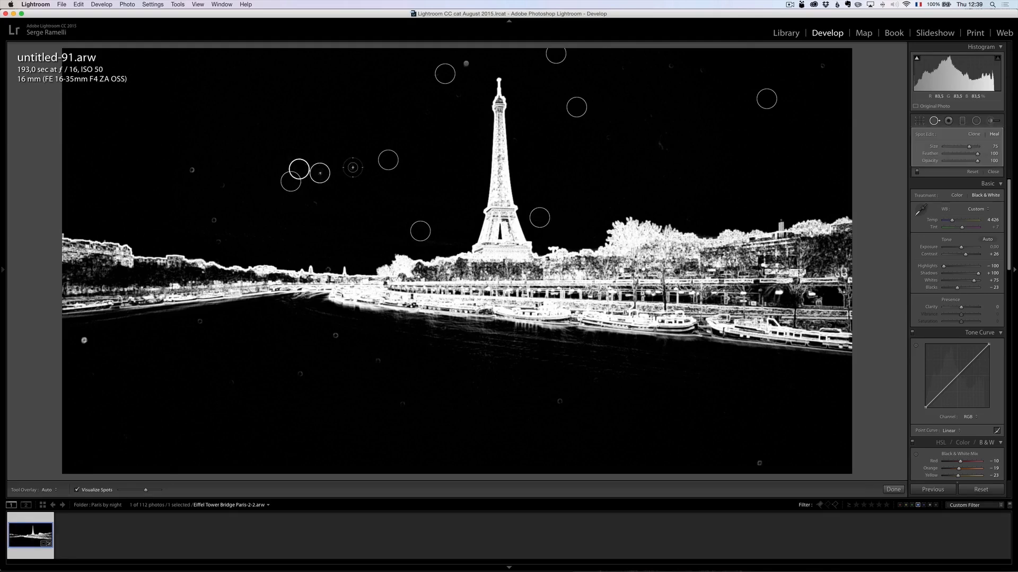
click(191, 169)
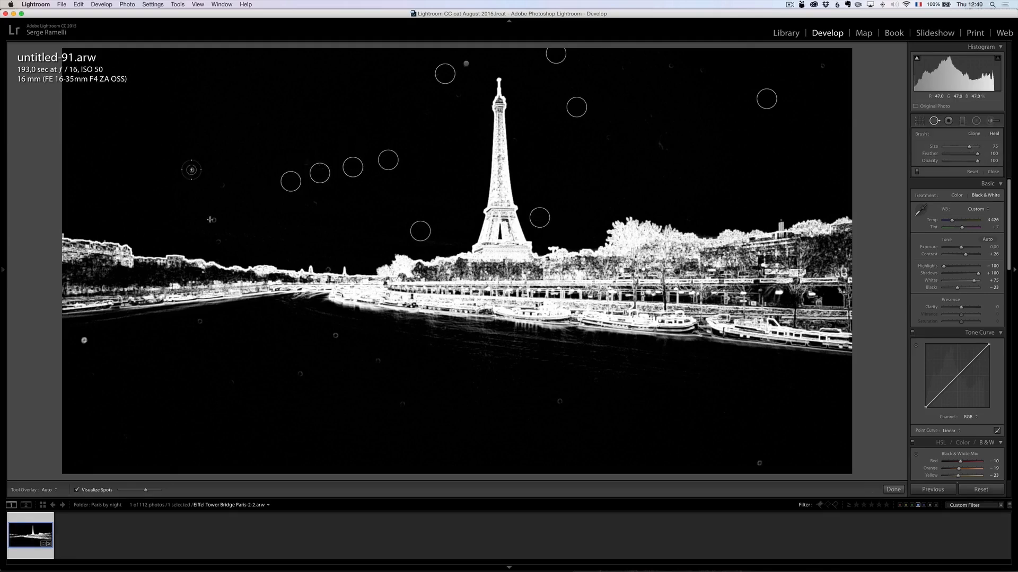
click(213, 220)
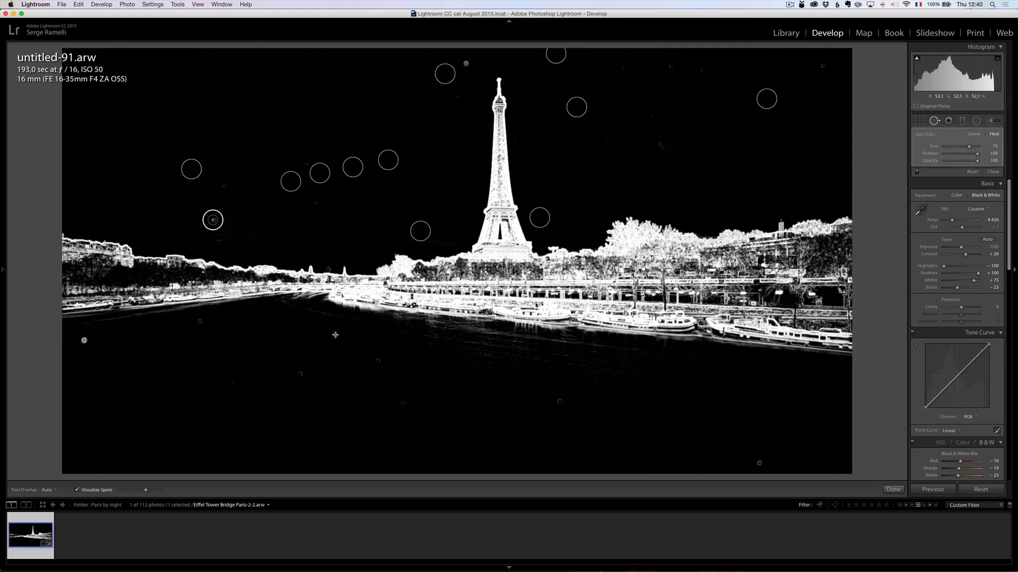
Heal the dust spots scattered across the river water below the boats and the far bank
click(335, 335)
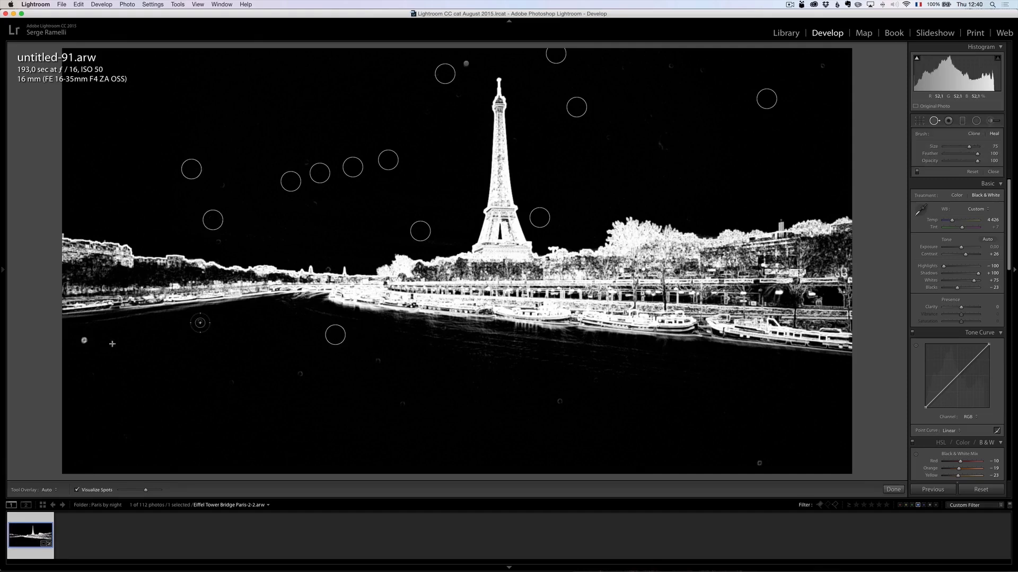
click(200, 322)
click(84, 340)
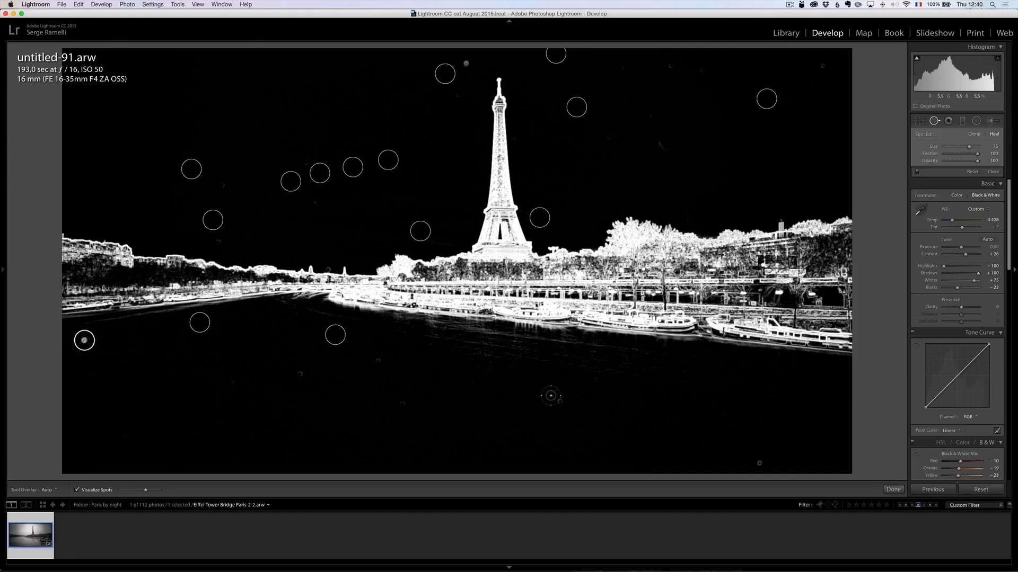
click(561, 402)
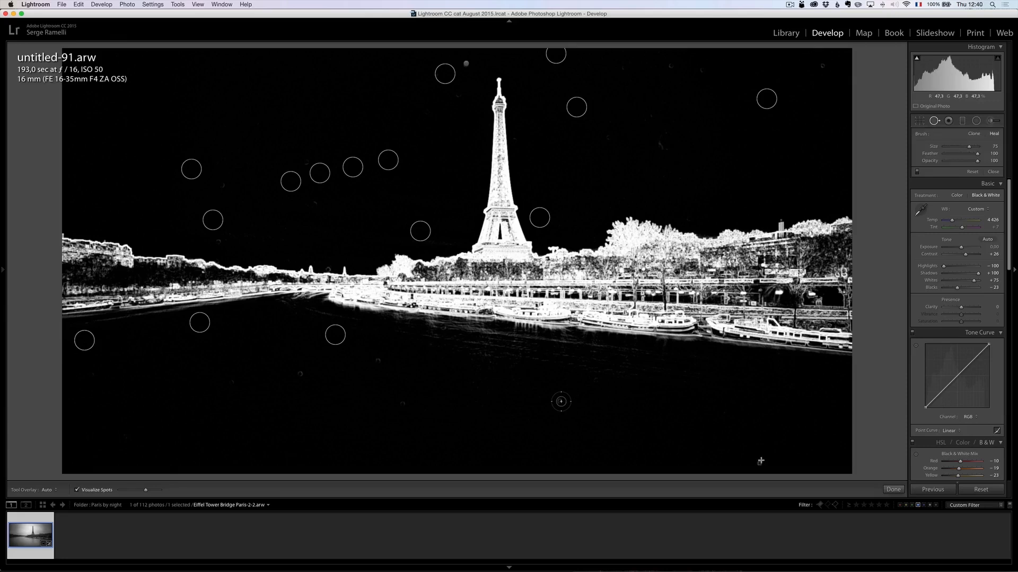
click(760, 463)
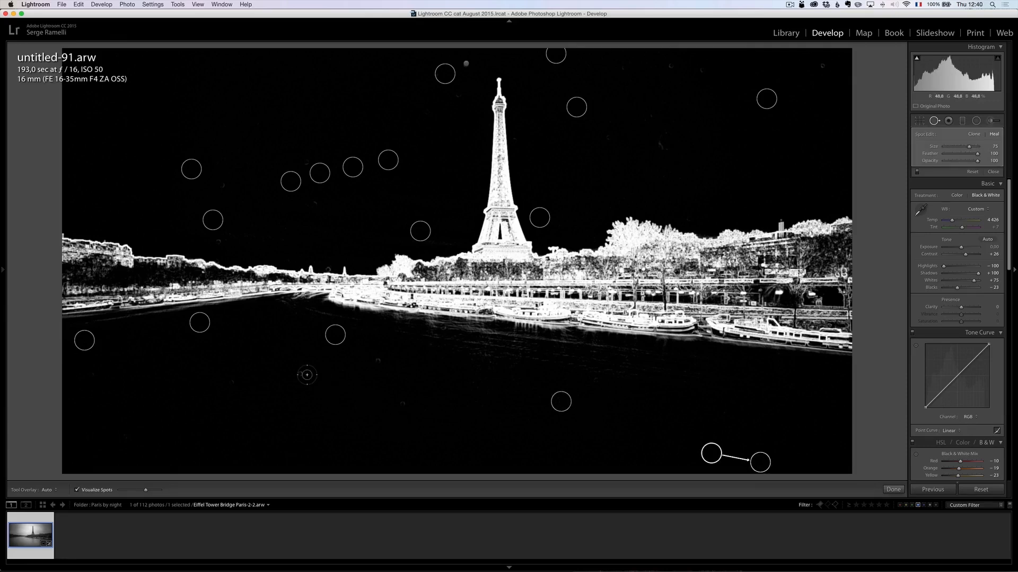
click(301, 373)
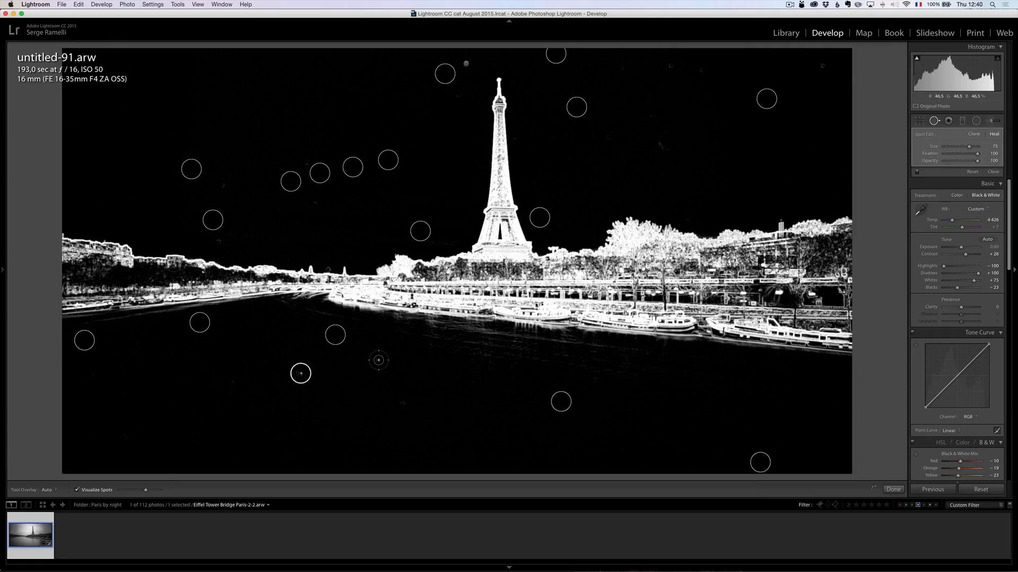
click(378, 360)
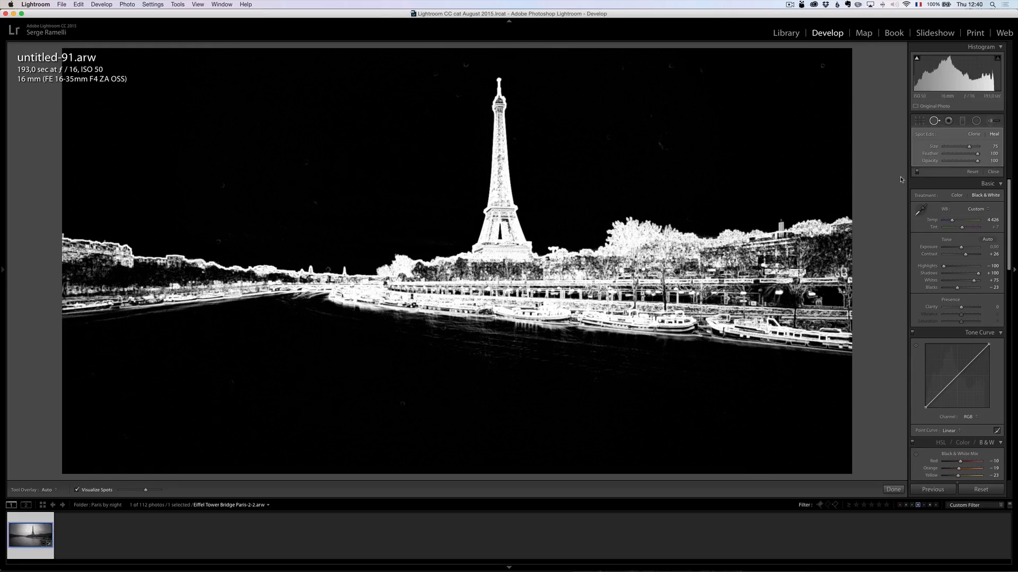
With Visualize Spots off, heal the sky patch right of the tower at brush size 81, using a source beside it
click(91, 491)
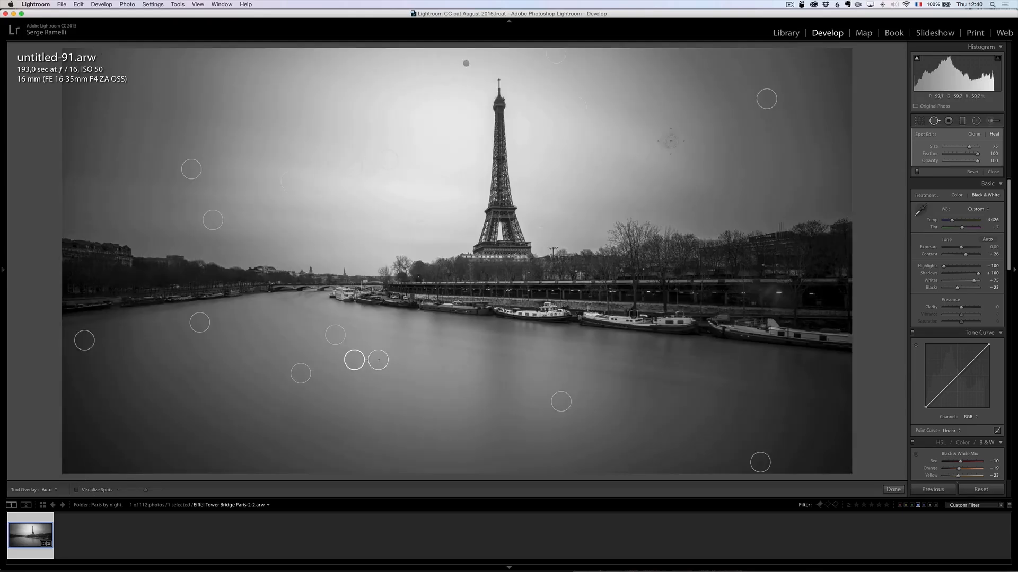
key(Delete)
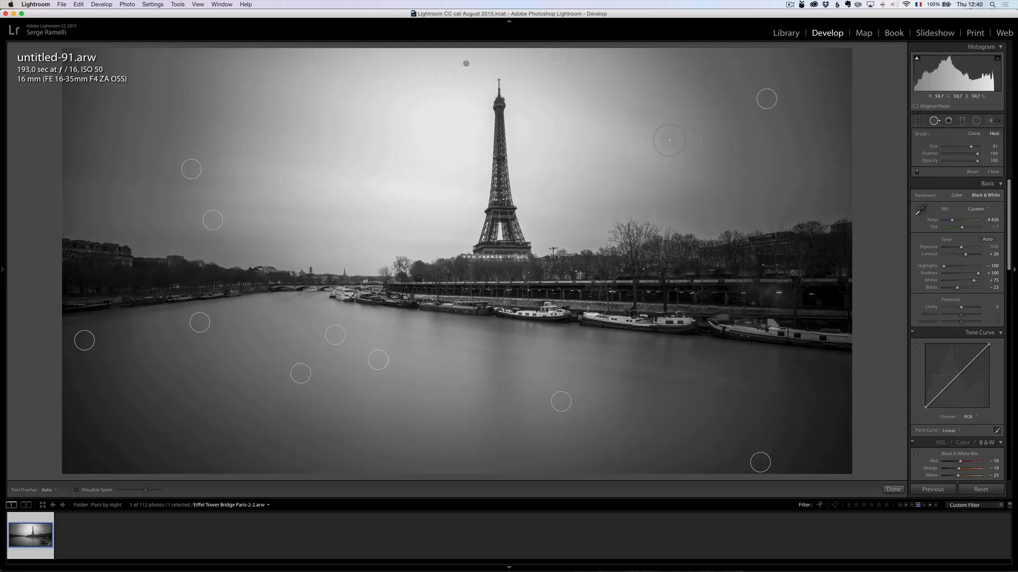
click(669, 140)
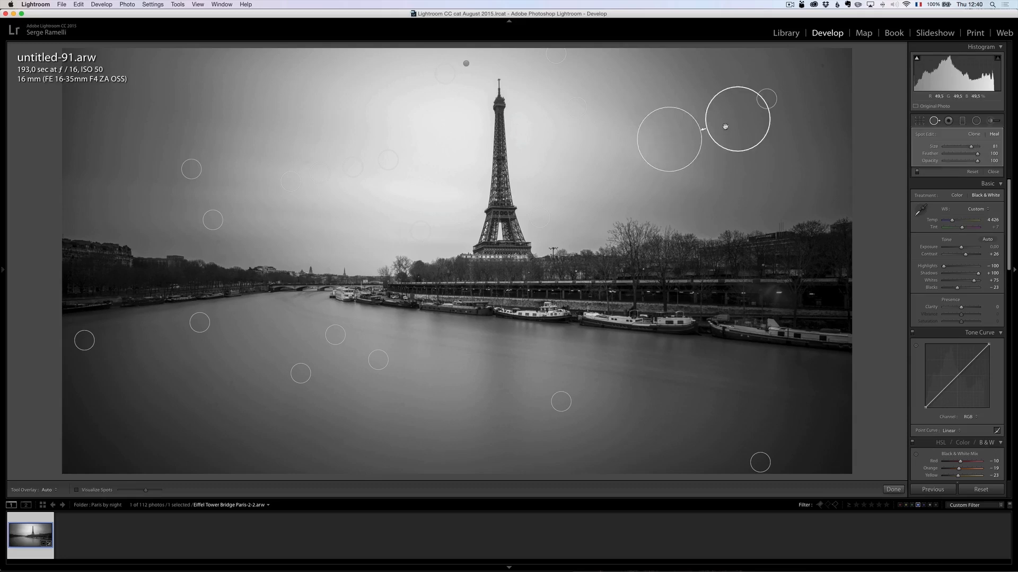
drag(727, 138, 727, 163)
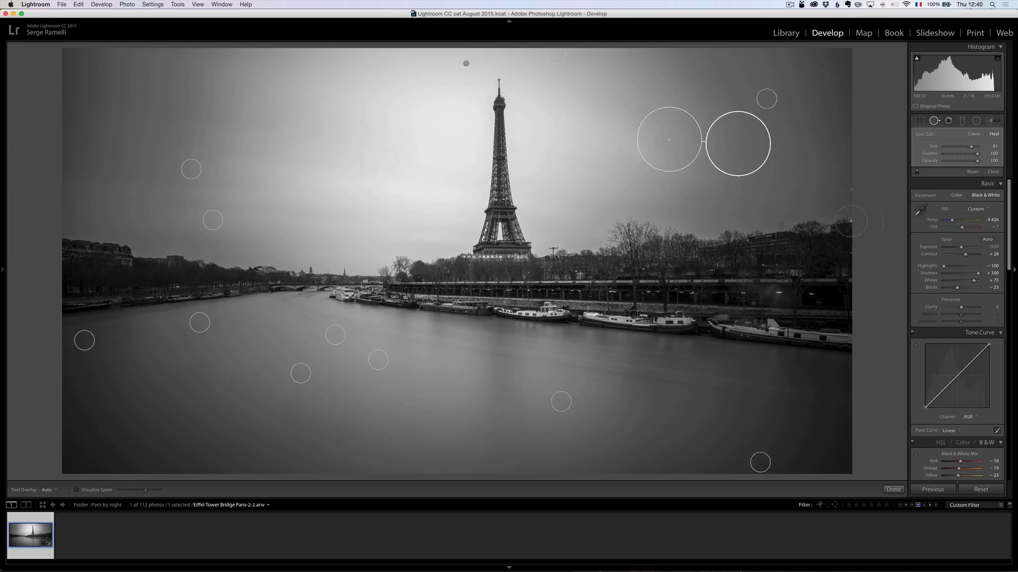
click(994, 172)
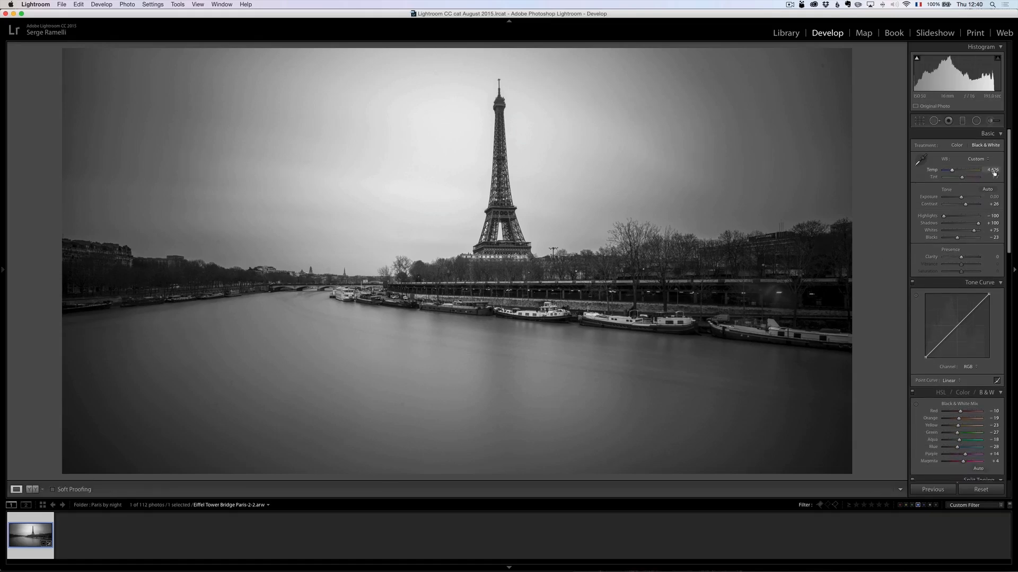
Add a slightly tilted graduated filter over the river and widen its transition up into the sky above the riverbanks
click(962, 121)
drag(405, 454, 418, 389)
mouse_move(424, 301)
mouse_down()
mouse_move(423, 284)
mouse_move(471, 292)
mouse_move(426, 291)
mouse_move(425, 282)
mouse_up()
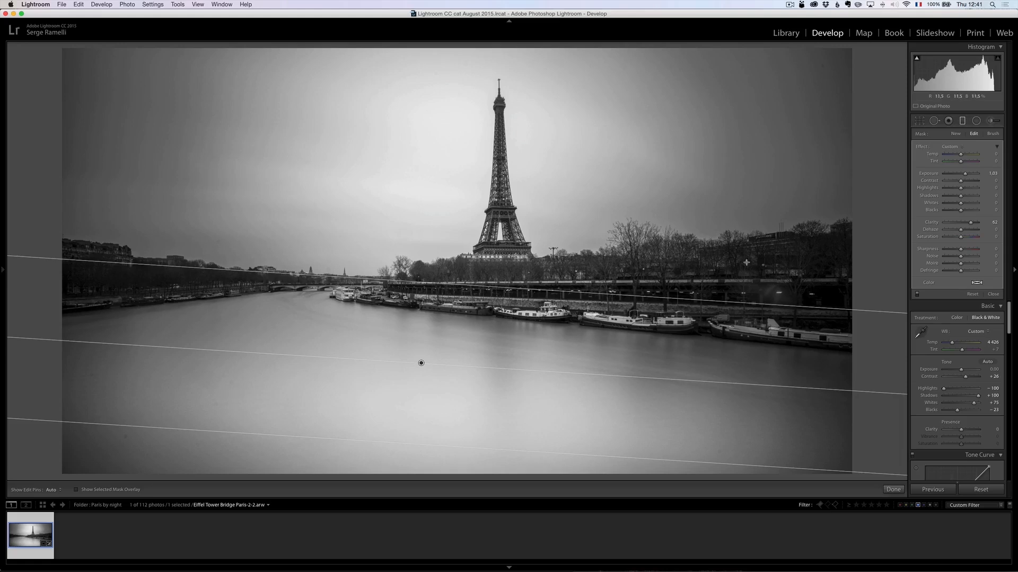
drag(590, 280, 593, 252)
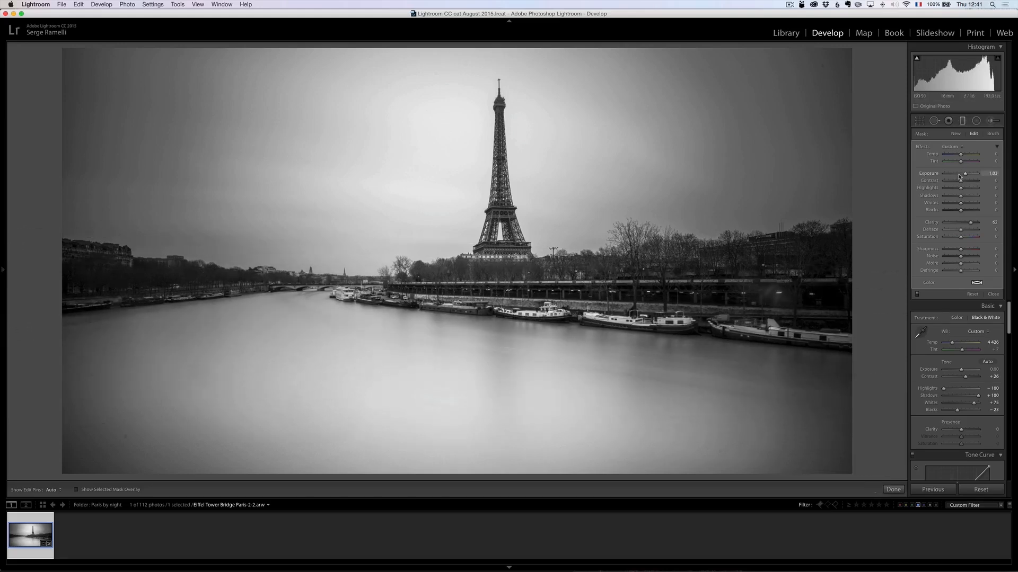
Set the river graduated filter to Exposure 1.03 and Clarity 45, and finish editing it
drag(965, 175, 966, 175)
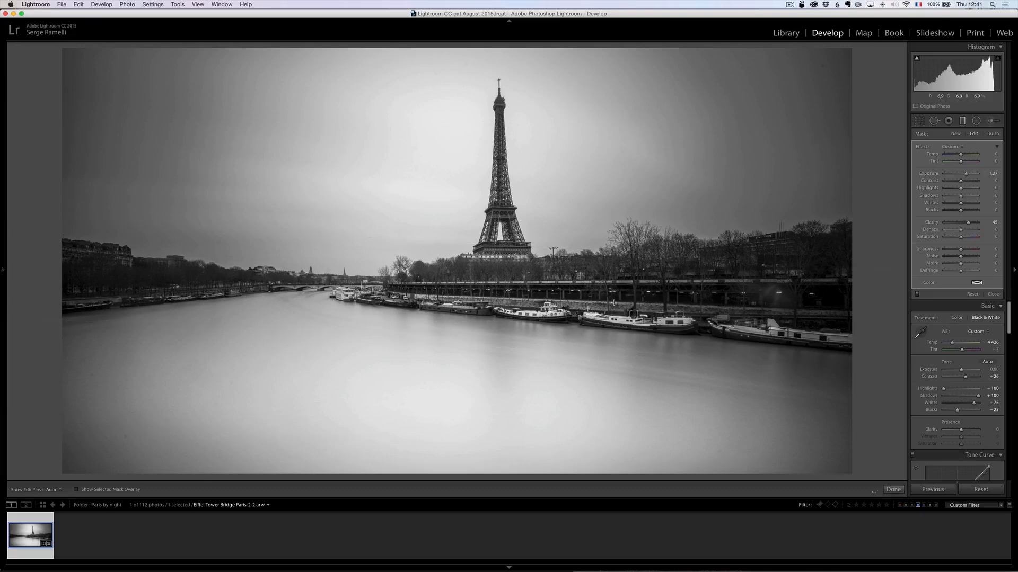
drag(965, 174, 964, 175)
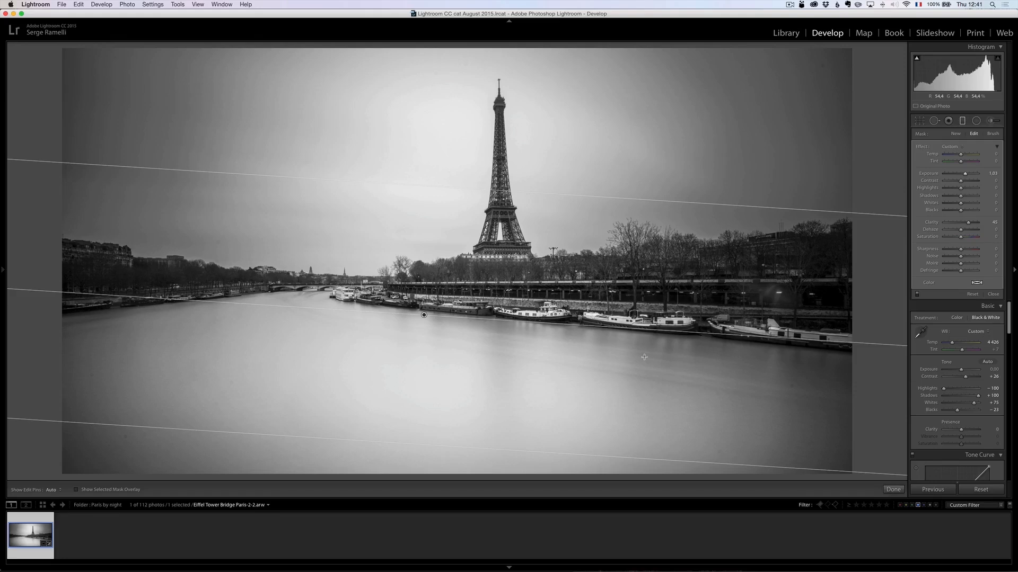
click(893, 490)
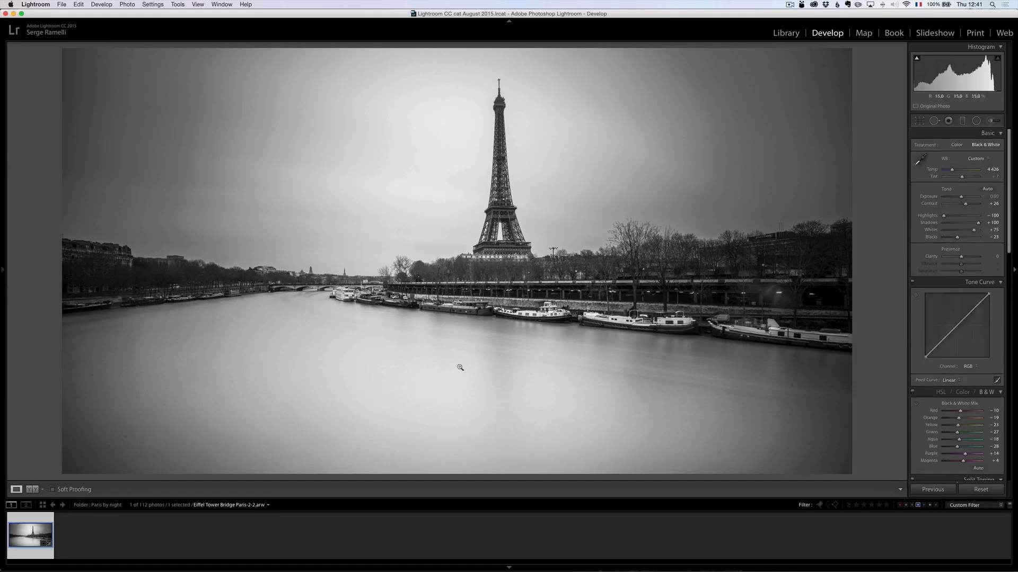
Heal the remaining dust spots on both sides of the river using Spot Removal with Visualize Spots on
click(934, 120)
click(91, 490)
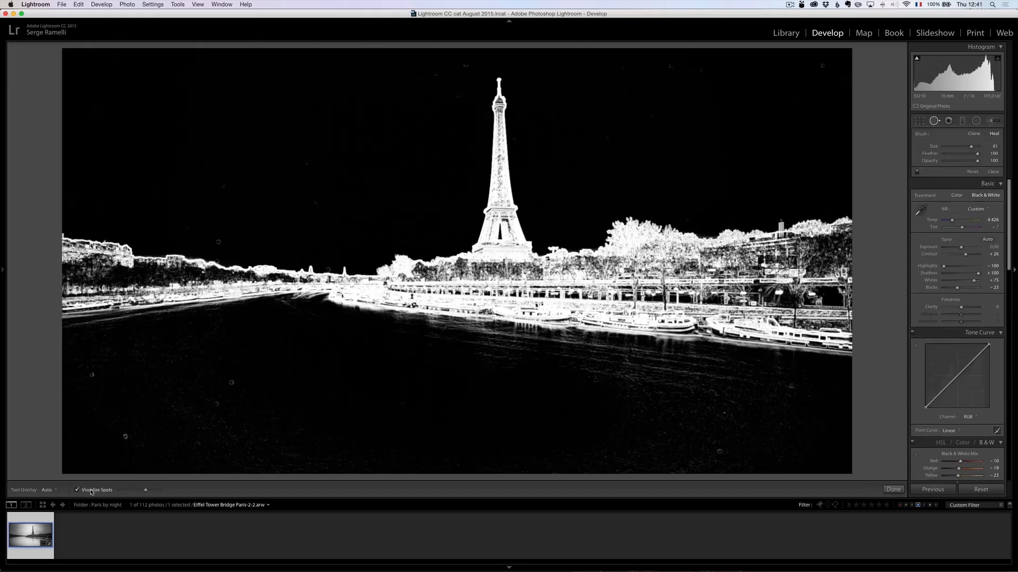
scroll(86, 376, down, 3)
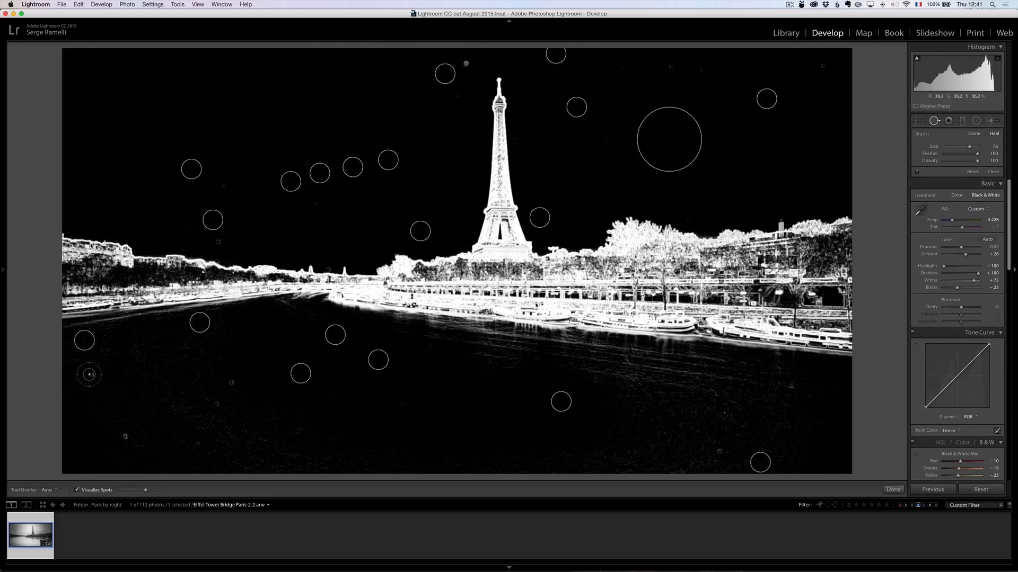
click(92, 376)
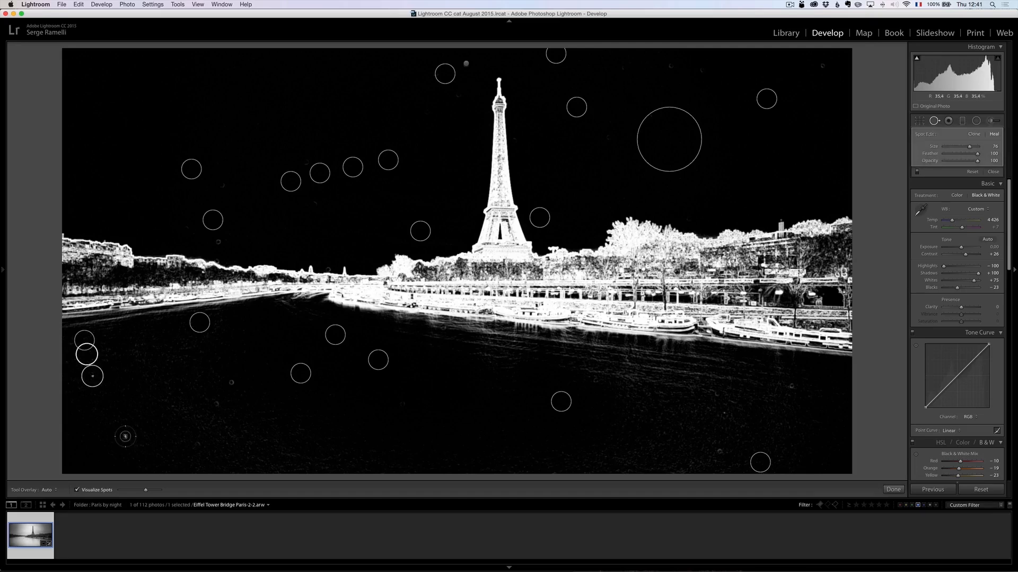
click(232, 383)
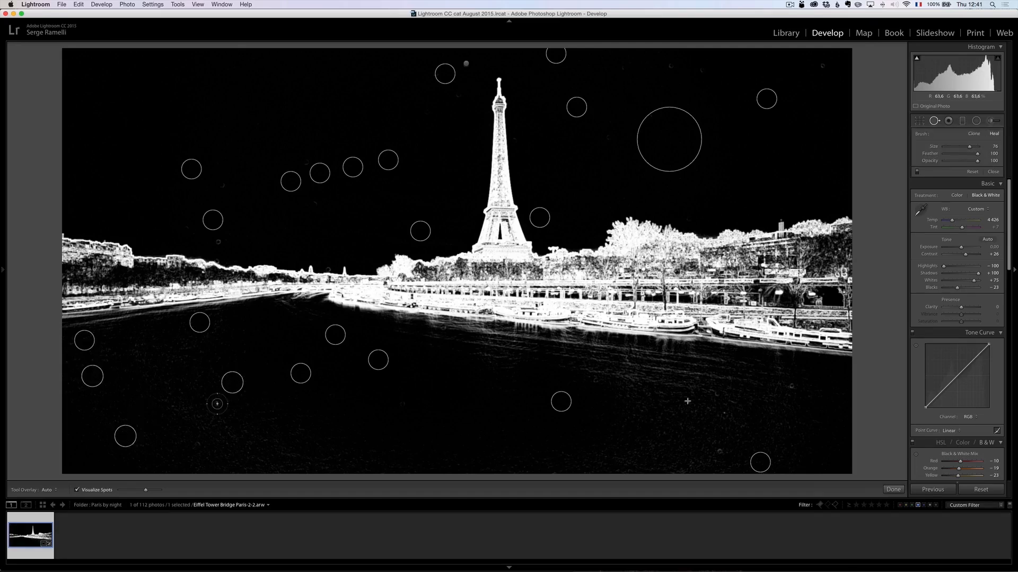
click(217, 404)
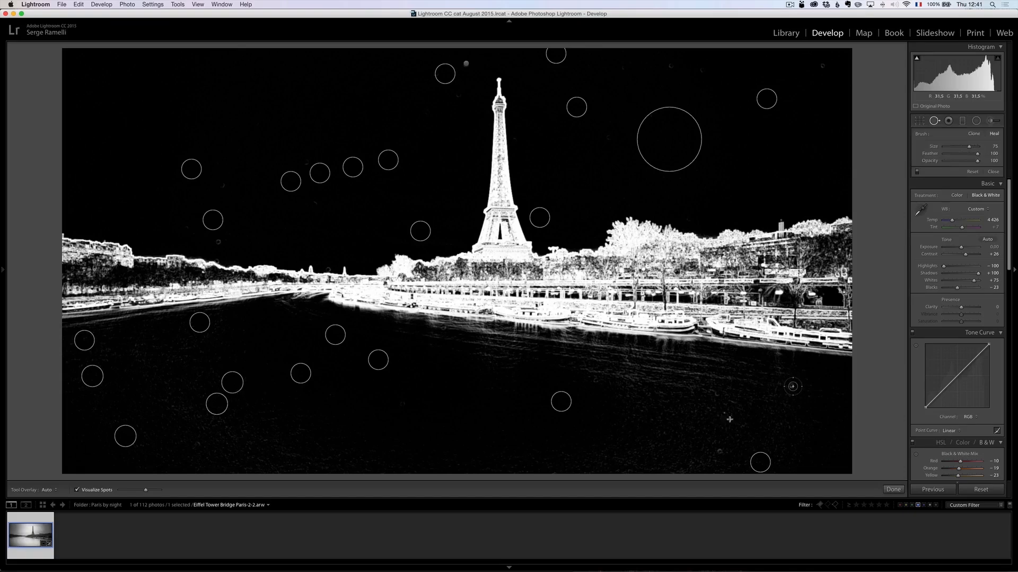
click(718, 450)
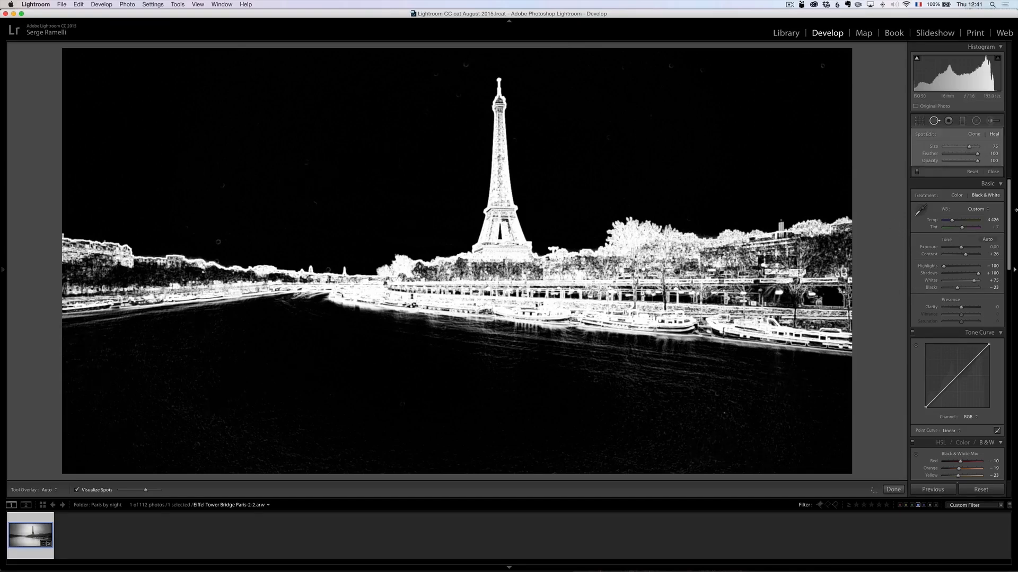
click(992, 173)
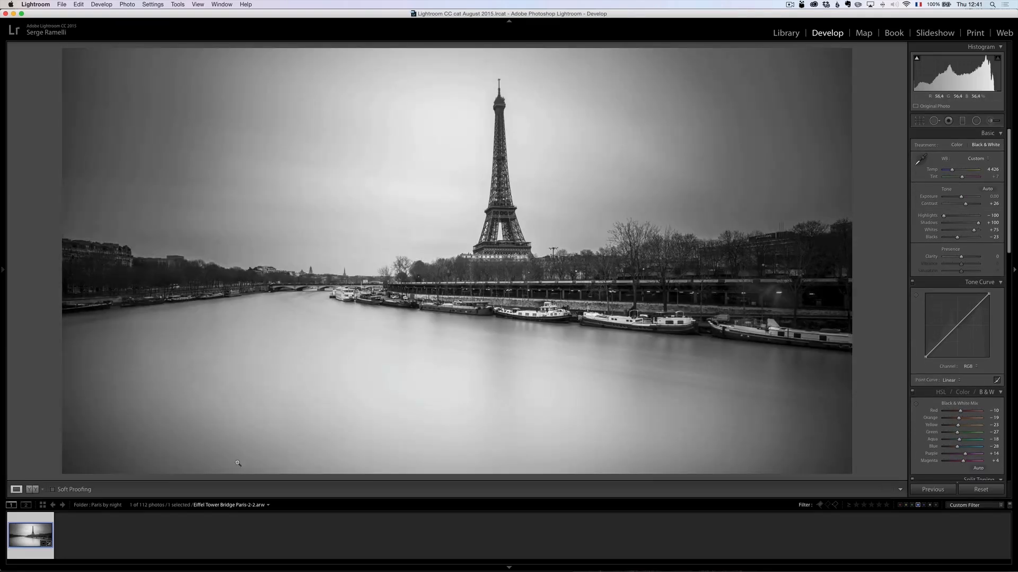
Inspect the river water up close for noise and set Noise to 100 on the existing graduated filter
click(213, 442)
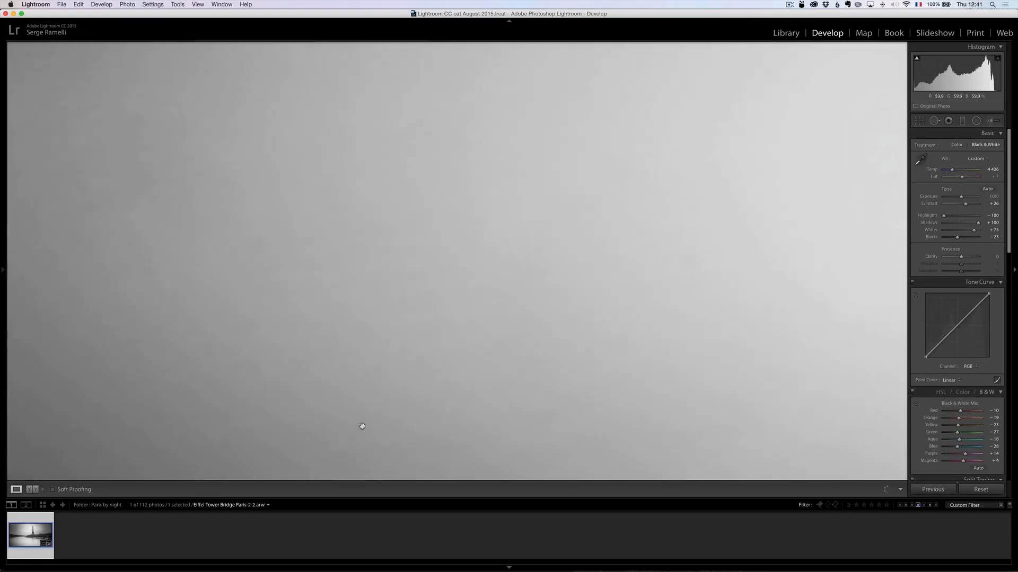
drag(246, 262, 409, 347)
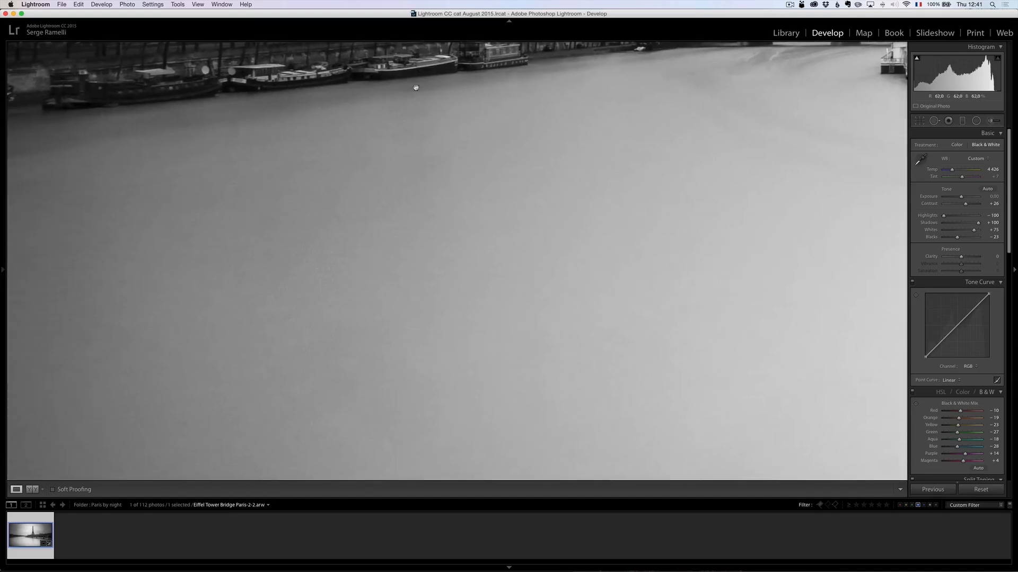
click(580, 310)
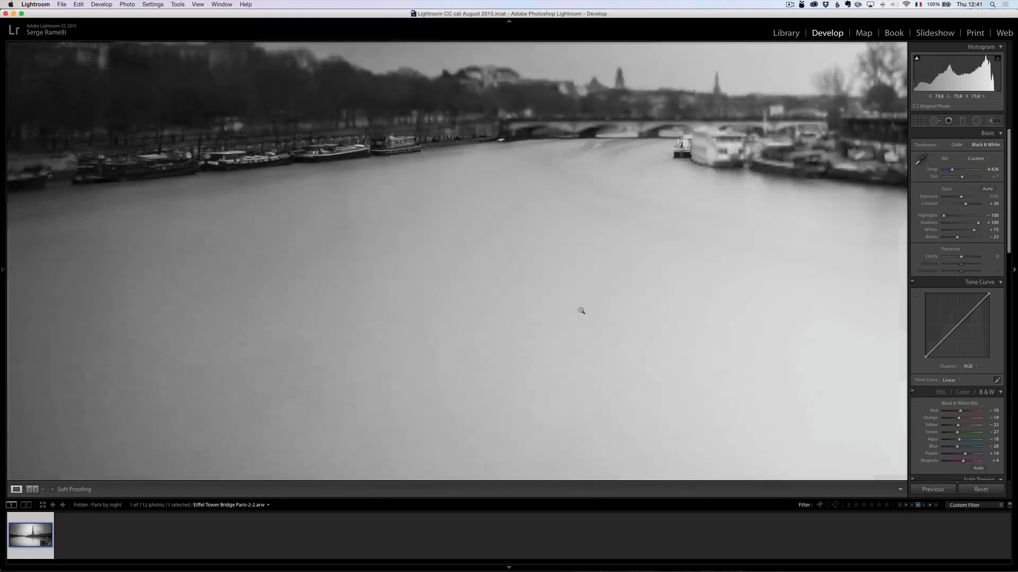
click(183, 378)
click(244, 341)
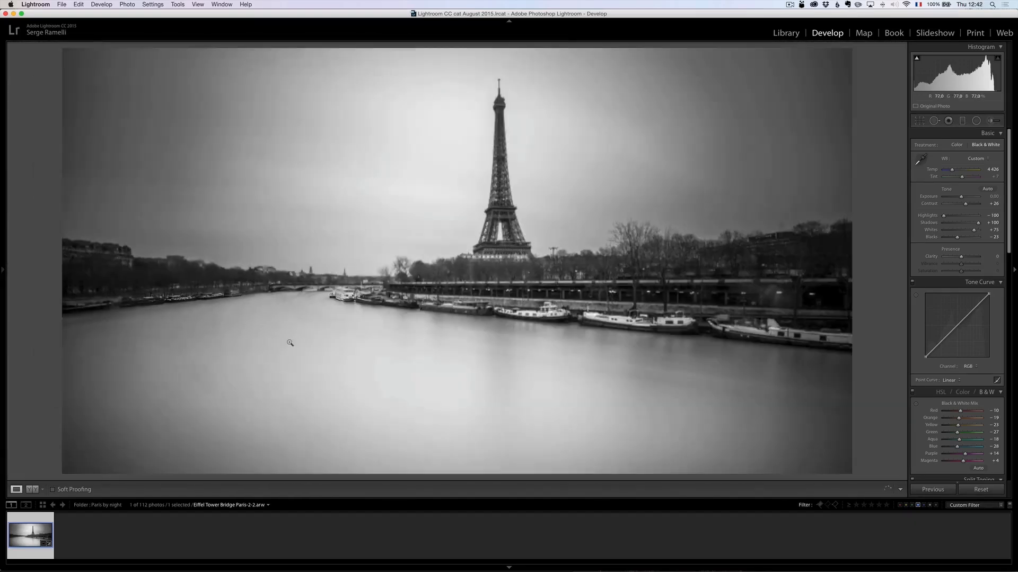
click(962, 121)
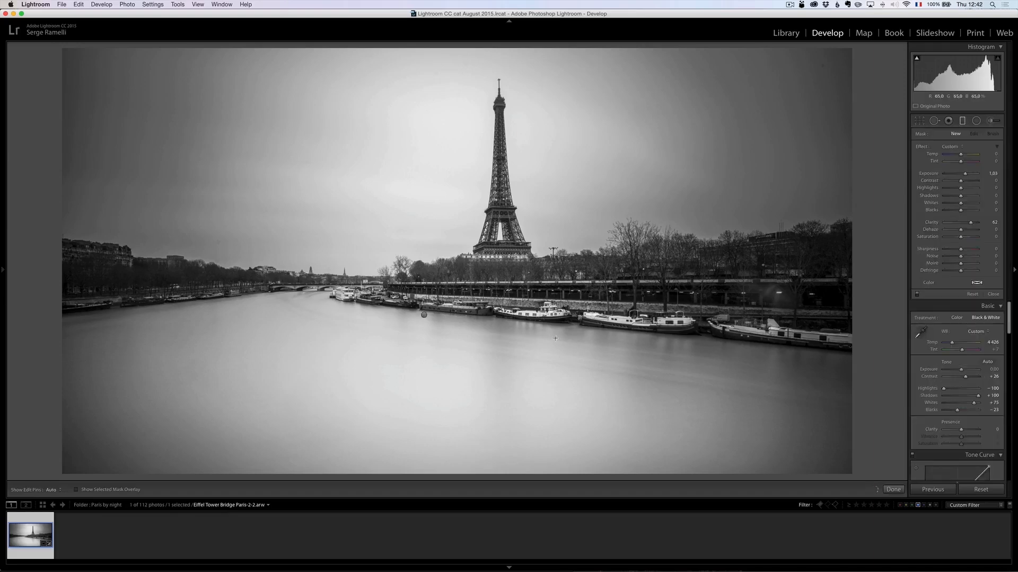
click(425, 315)
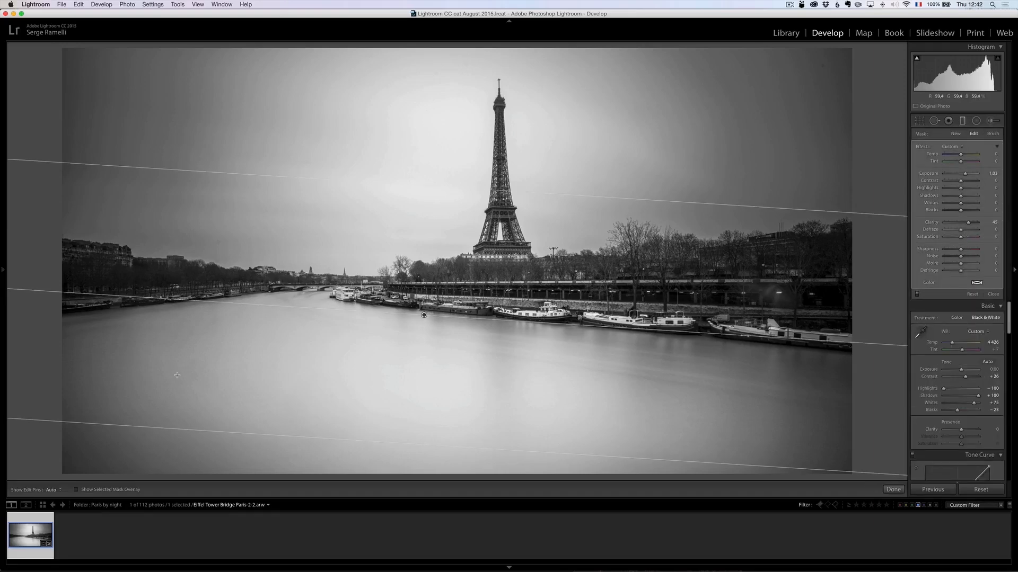
click(147, 375)
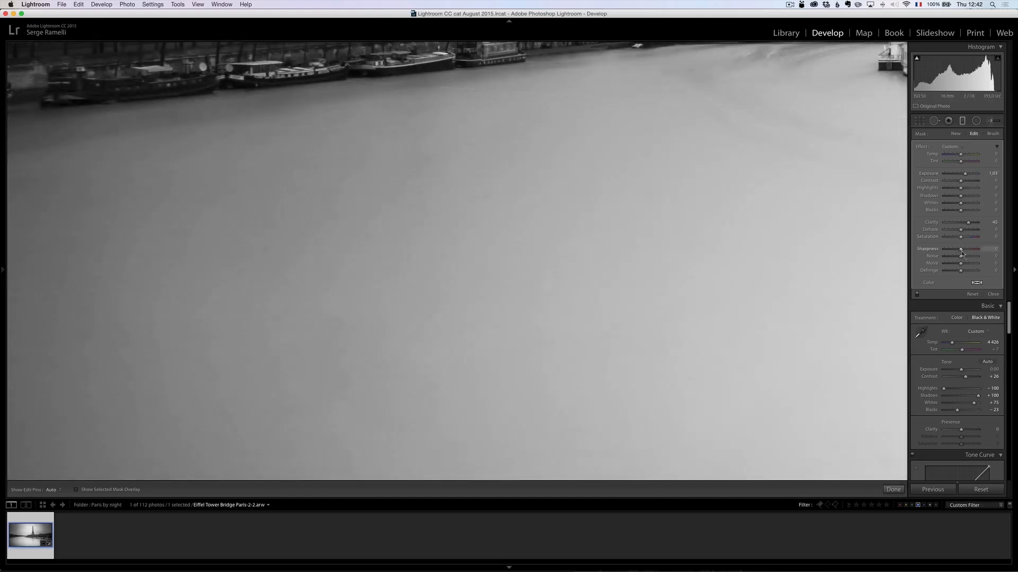
drag(970, 258, 987, 258)
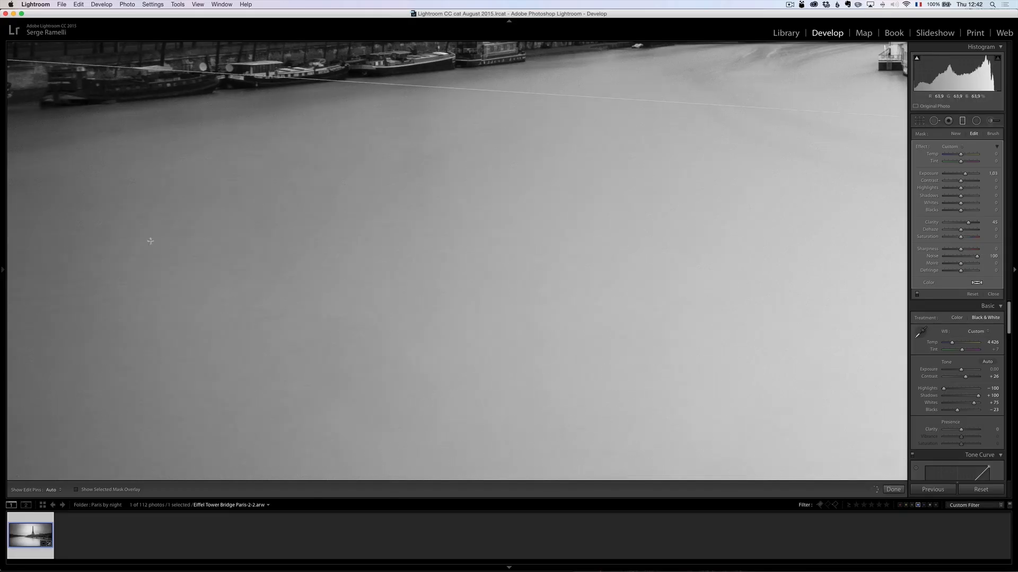
key(z)
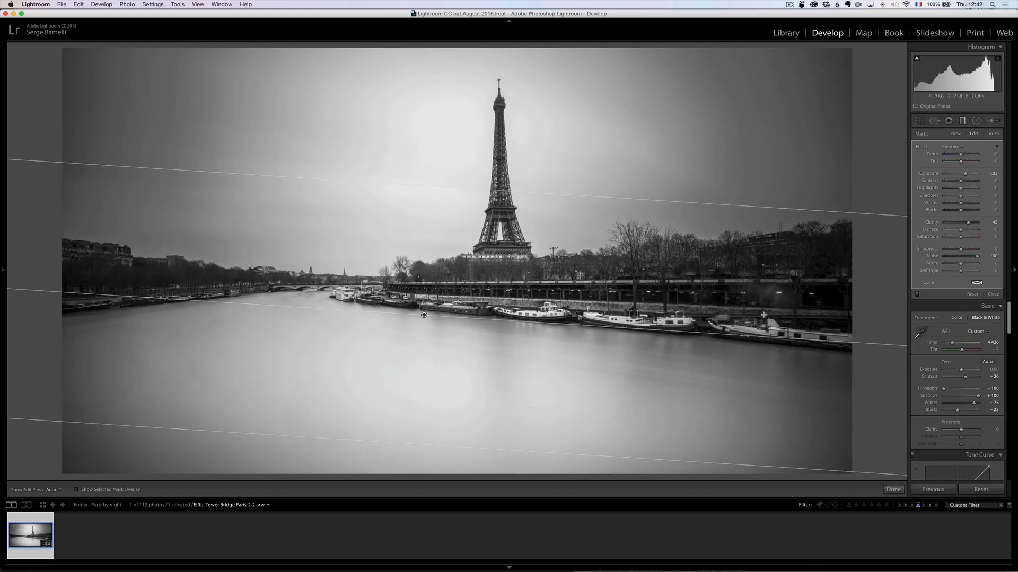
Heal the dust spot low in the sky above the left riverbank and turn Visualize Spots on
key(q)
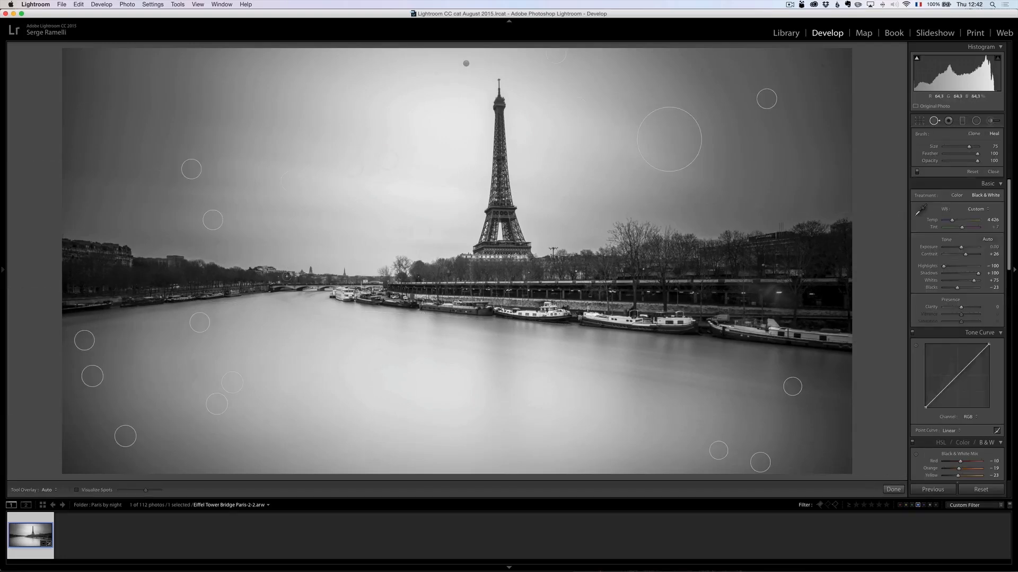
click(217, 240)
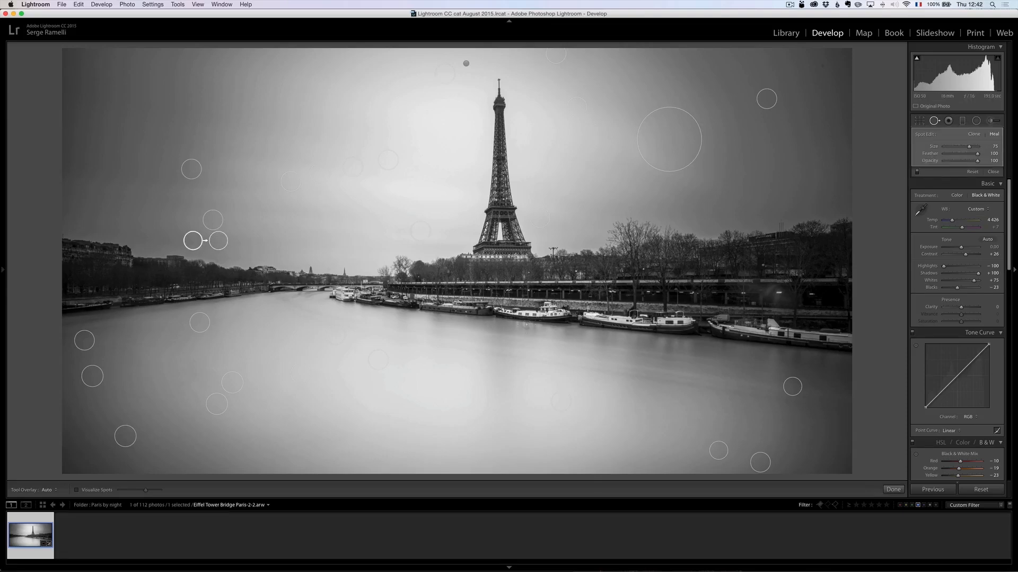
click(89, 491)
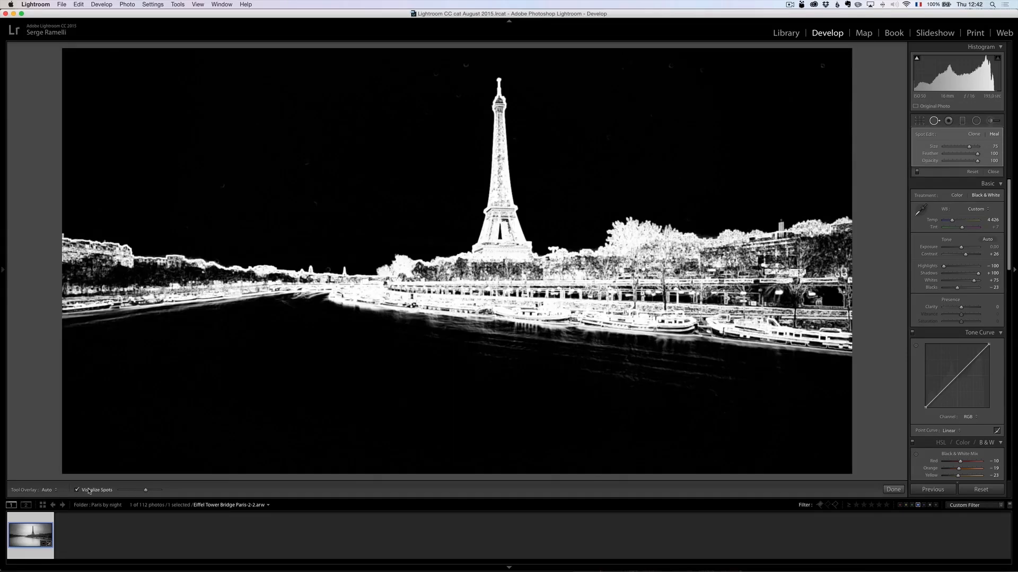
Turn Visualize Spots off, close Spot Removal, and darken the sky with a new graduated filter at Exposure −0.40 and Clarity 12
click(89, 490)
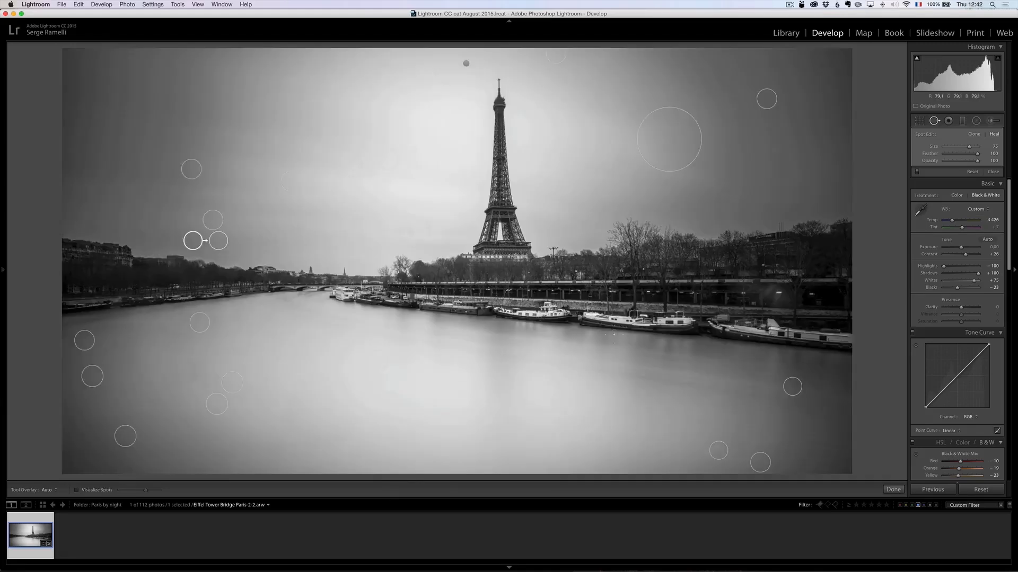
click(993, 172)
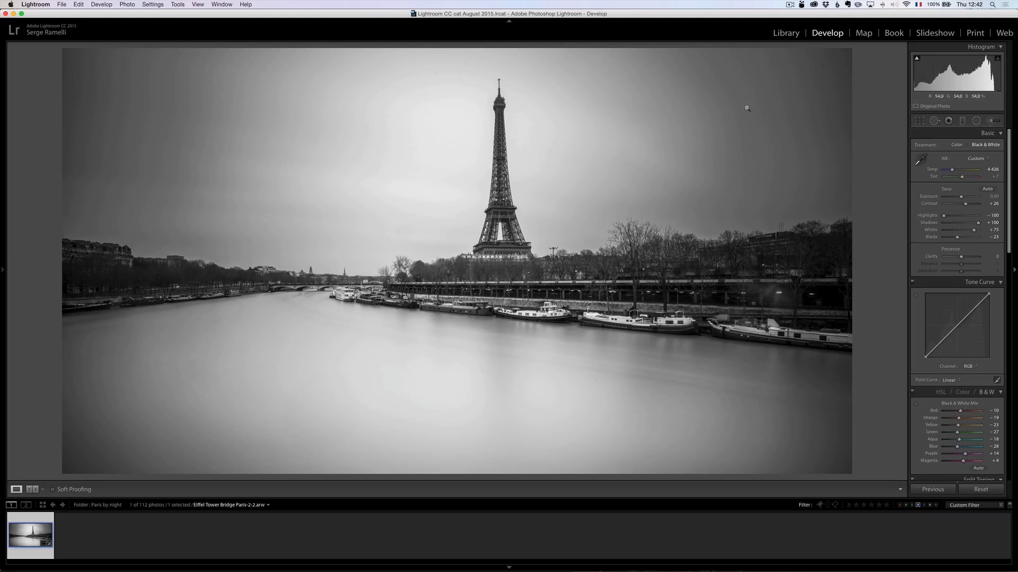
click(962, 122)
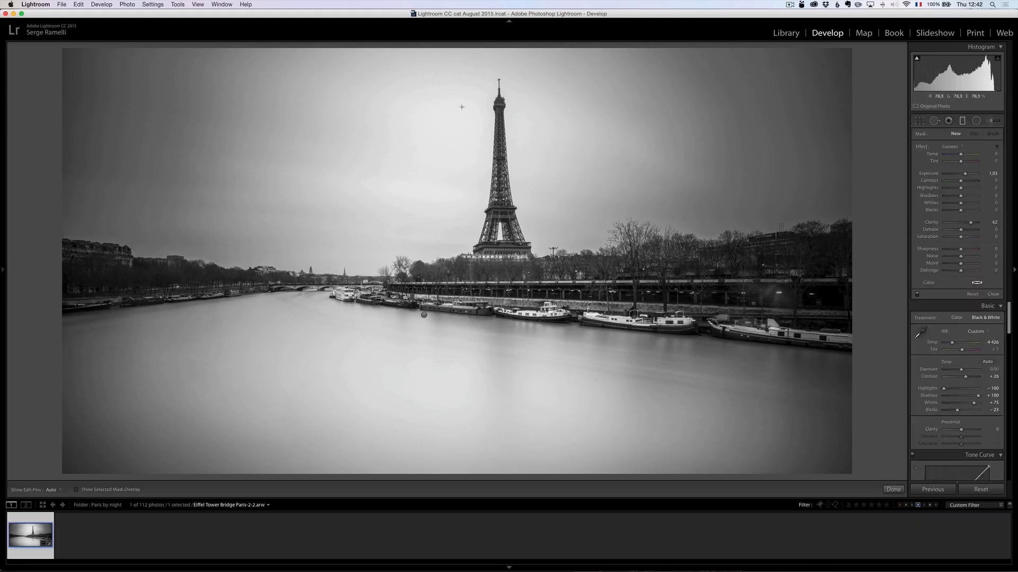
drag(427, 110, 428, 229)
drag(970, 223, 962, 222)
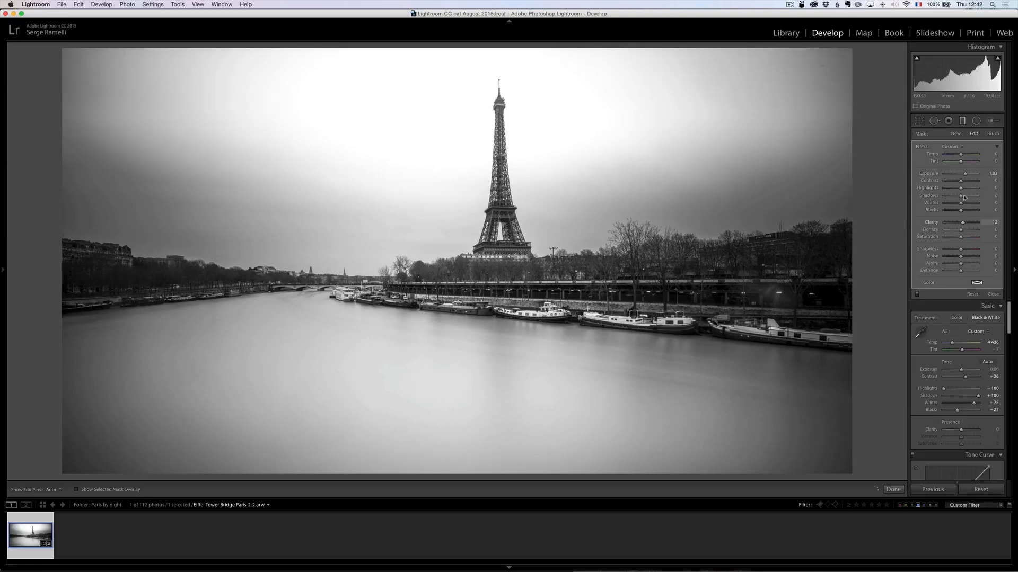
drag(965, 176, 959, 177)
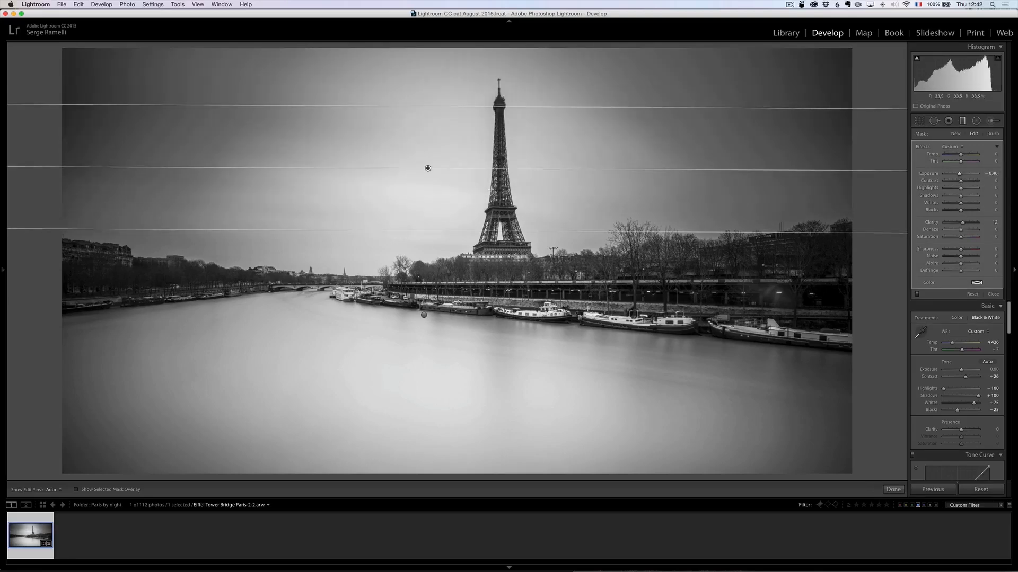
Widen the sky graduated filter's transition, move it higher, set its Exposure to −0.33, and finish editing it
drag(451, 230, 452, 246)
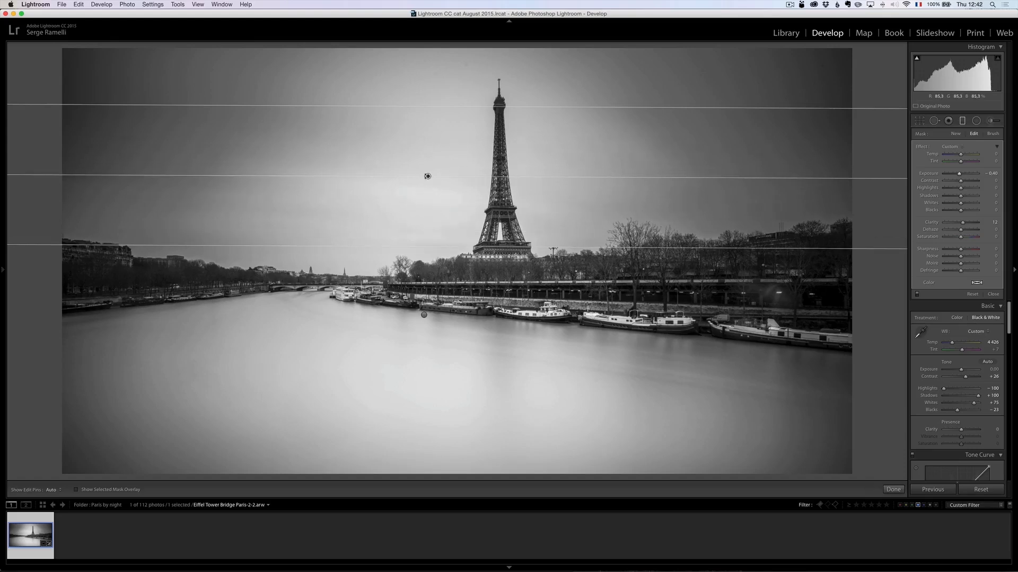
drag(427, 176, 434, 125)
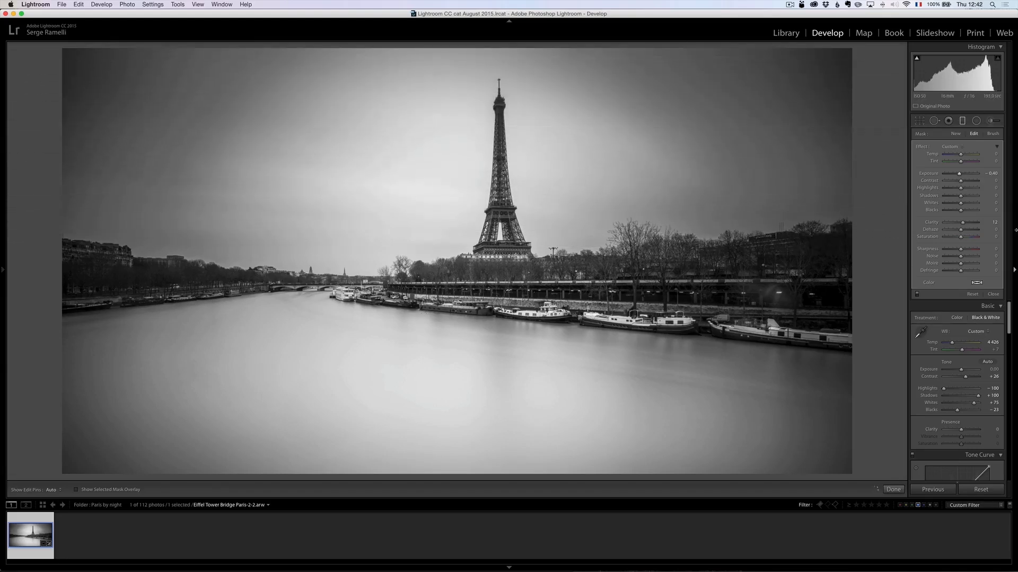
drag(960, 175, 959, 176)
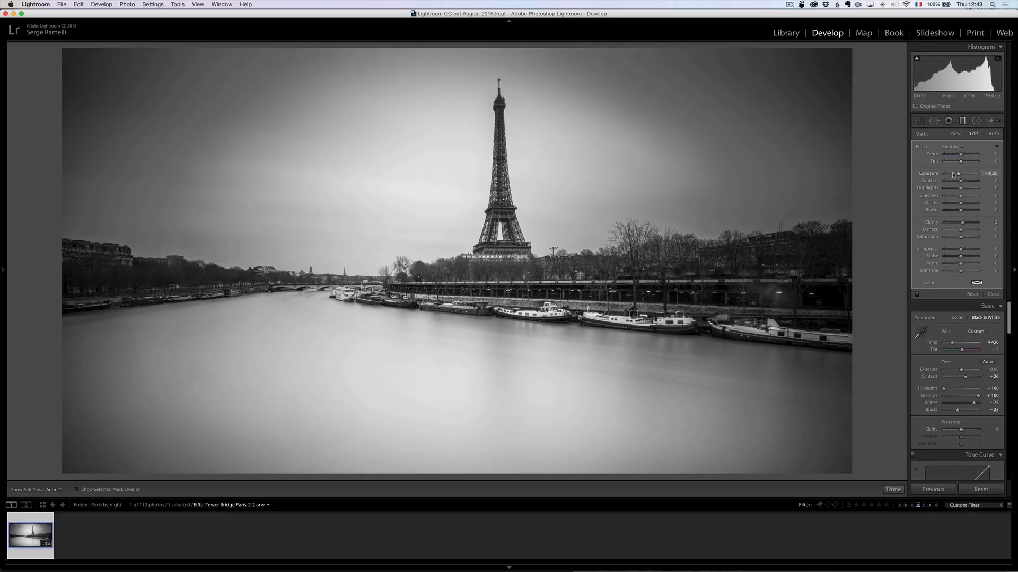
drag(959, 176, 959, 176)
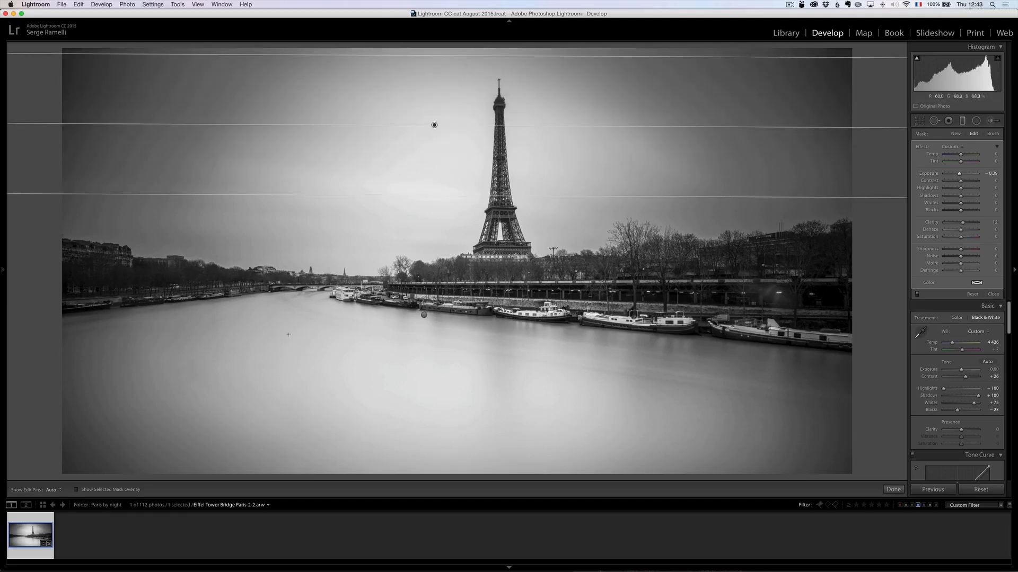
click(995, 295)
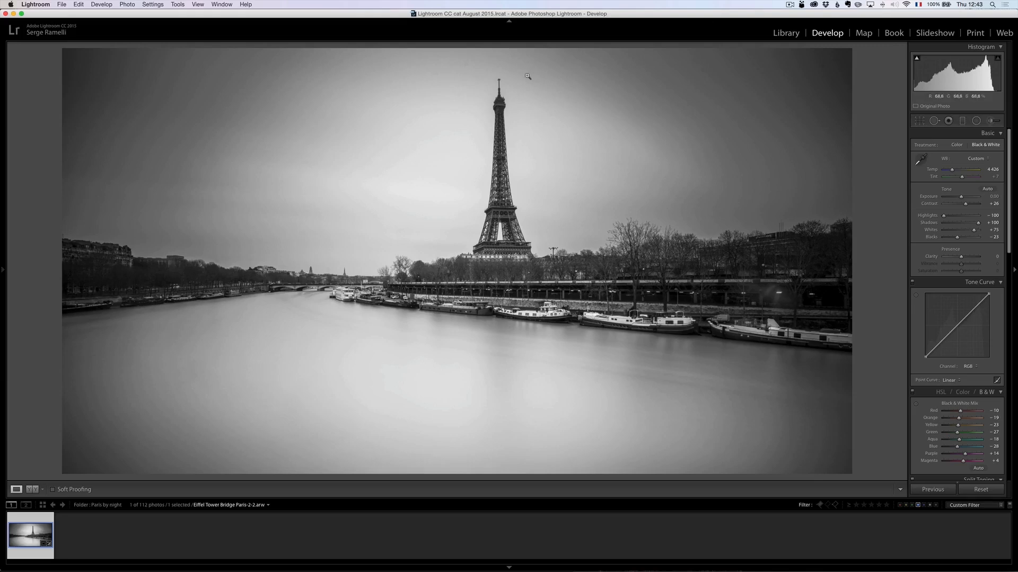
Try deleting a Spot Removal correction in the sky near the tower's tip, undo the deletion, and close Spot Removal
click(934, 121)
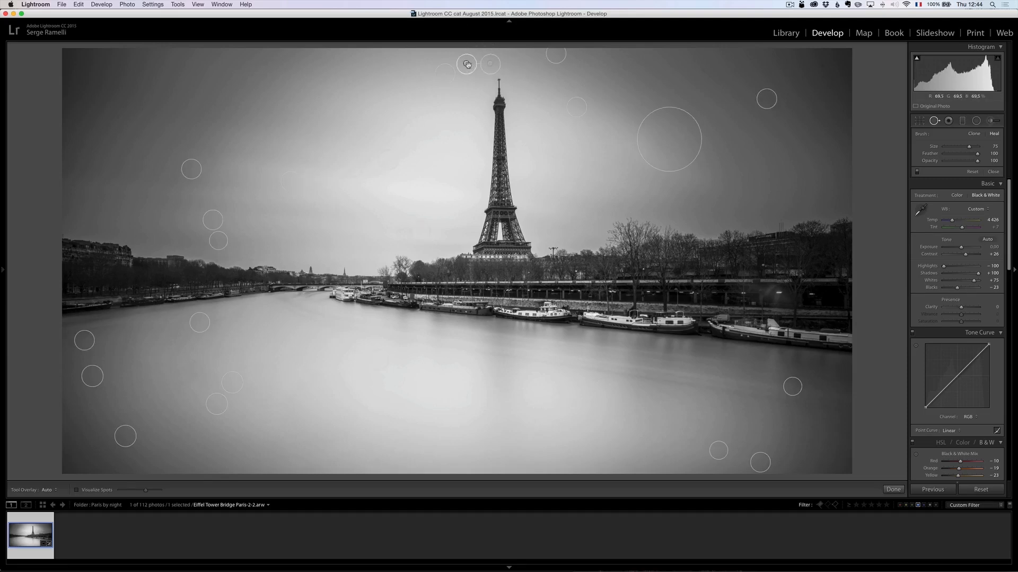
click(467, 64)
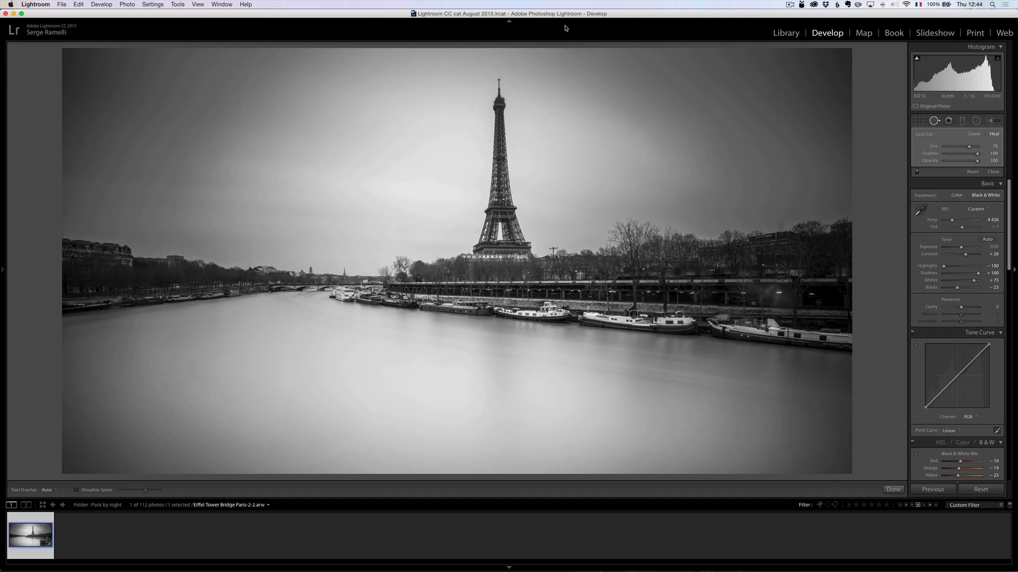
click(444, 74)
key(Delete)
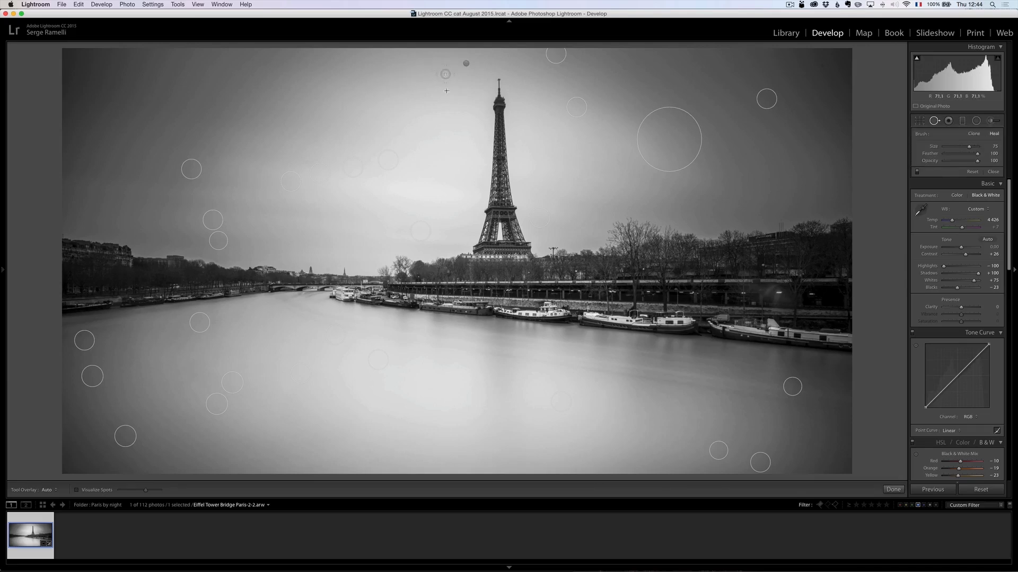
key(super+z)
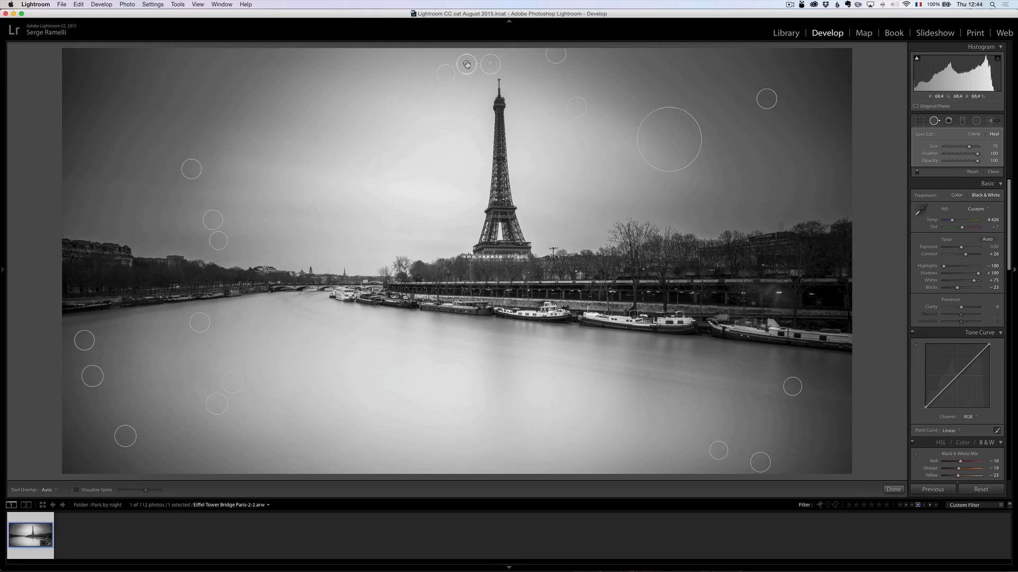
click(992, 172)
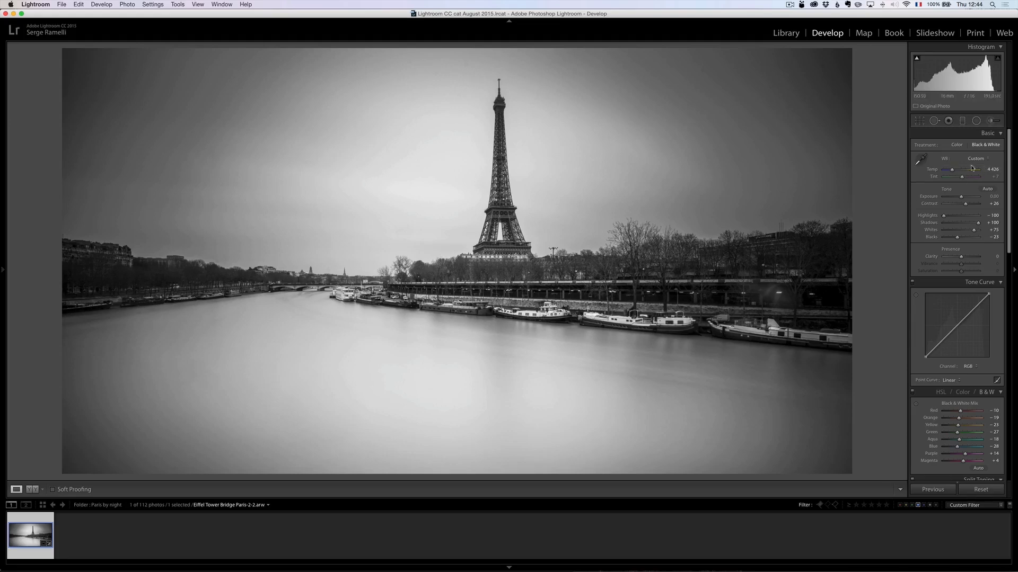
Brighten the middle of the river with an Adjustment Brush at Exposure 1.03, reduce its Clarity slightly, and finish the brush
click(990, 121)
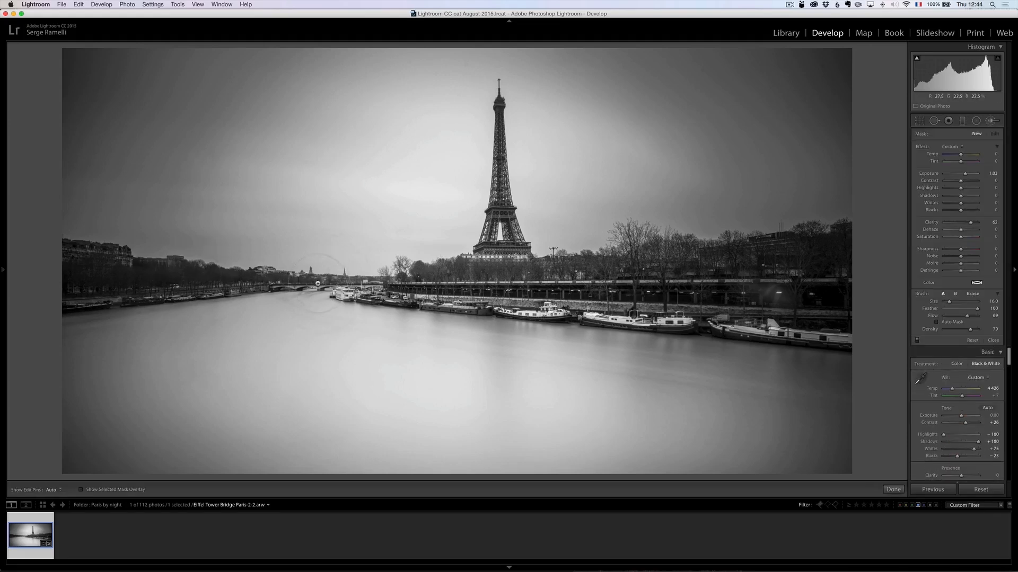
mouse_move(287, 301)
mouse_down()
mouse_move(451, 360)
mouse_move(802, 379)
mouse_up()
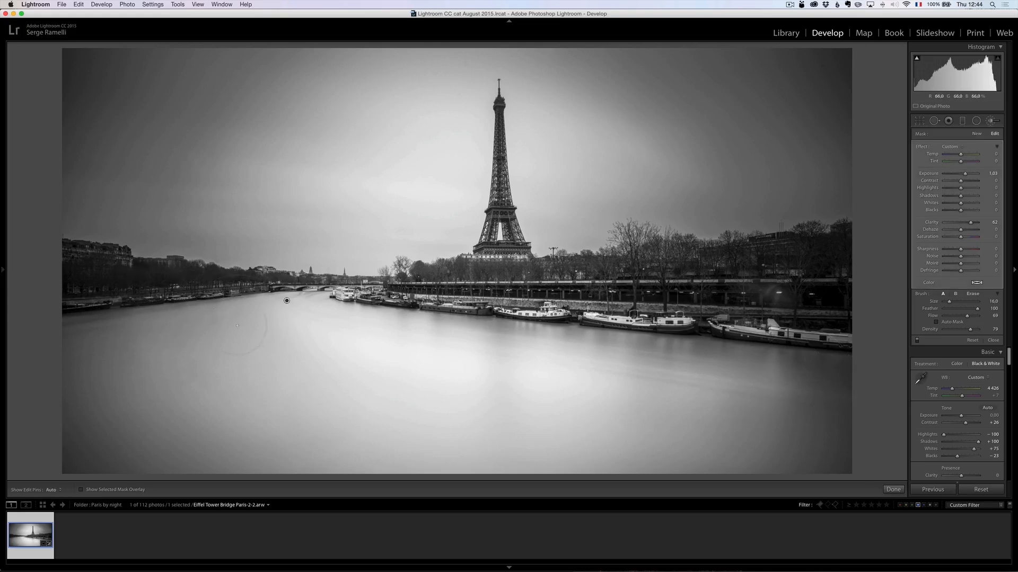
drag(436, 385, 879, 410)
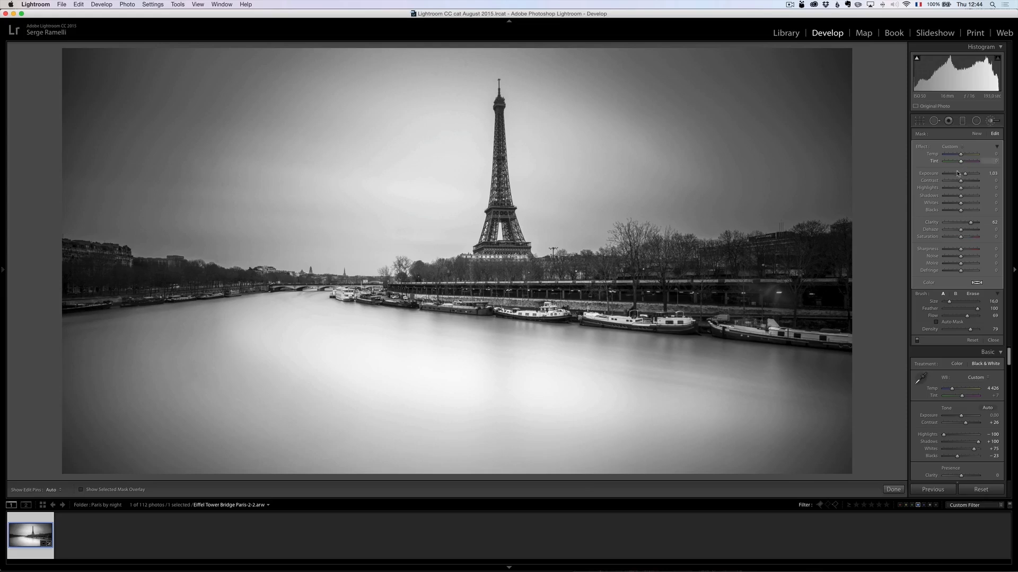
drag(972, 225, 969, 225)
click(898, 490)
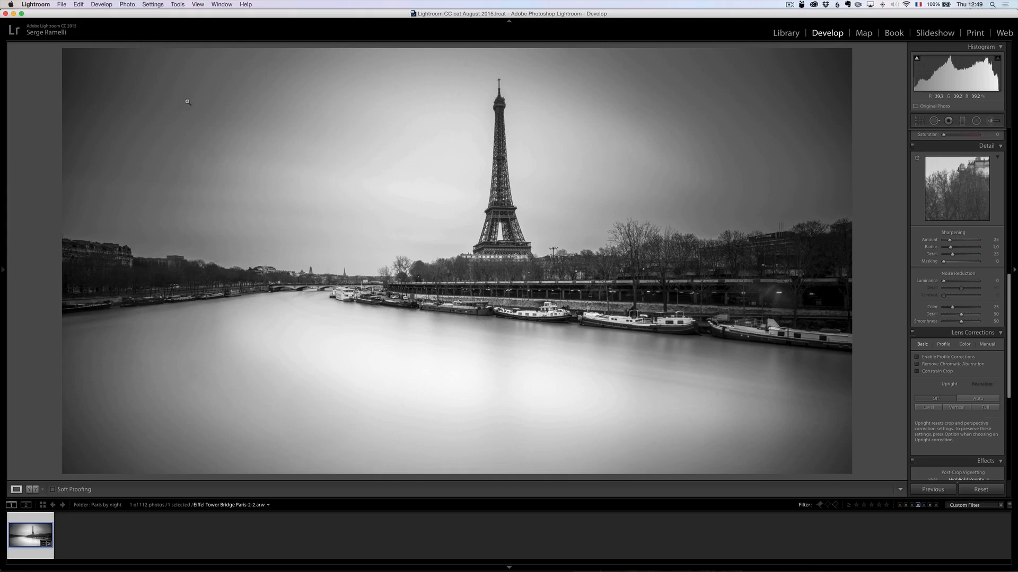
Inspect the sky left of the tower up close and set the white balance Temp to 5530
click(193, 103)
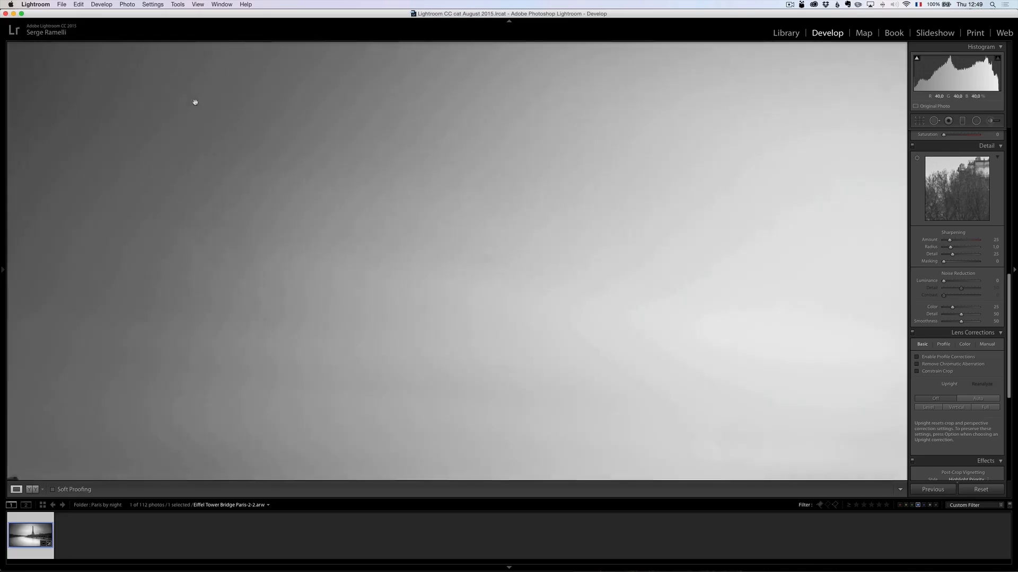
drag(334, 184, 404, 187)
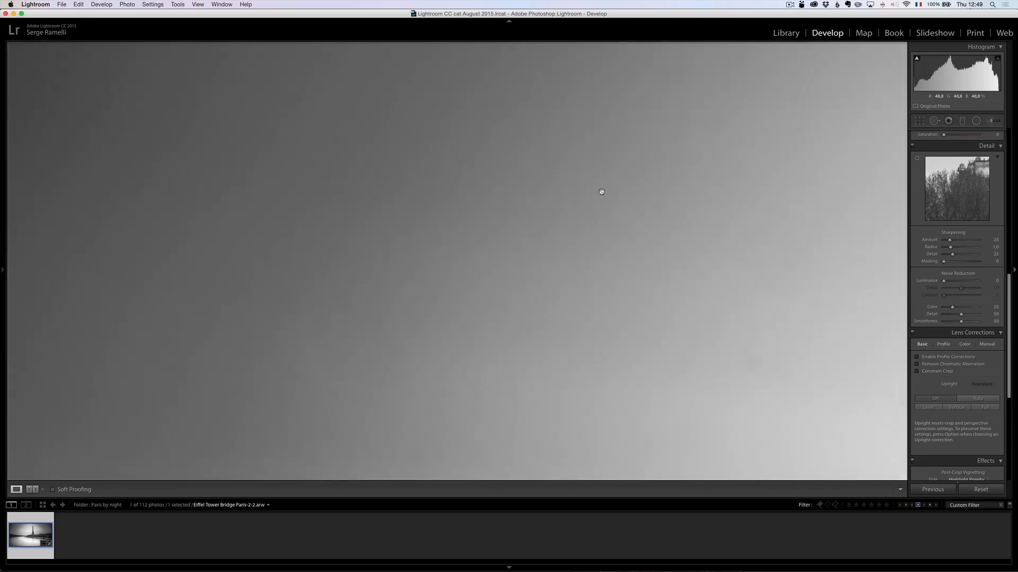
click(545, 200)
click(242, 118)
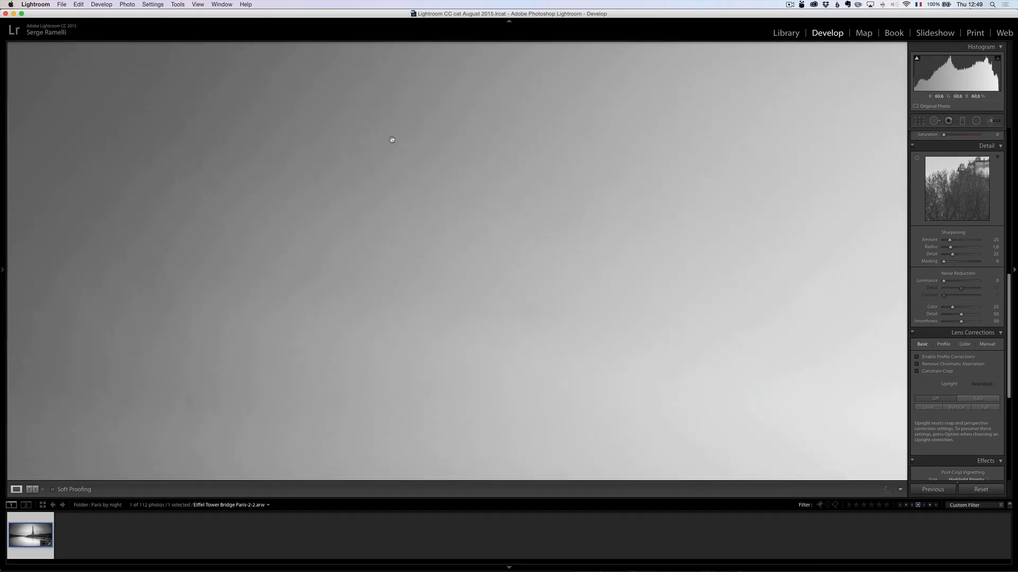
click(339, 217)
scroll(986, 179, up, 10)
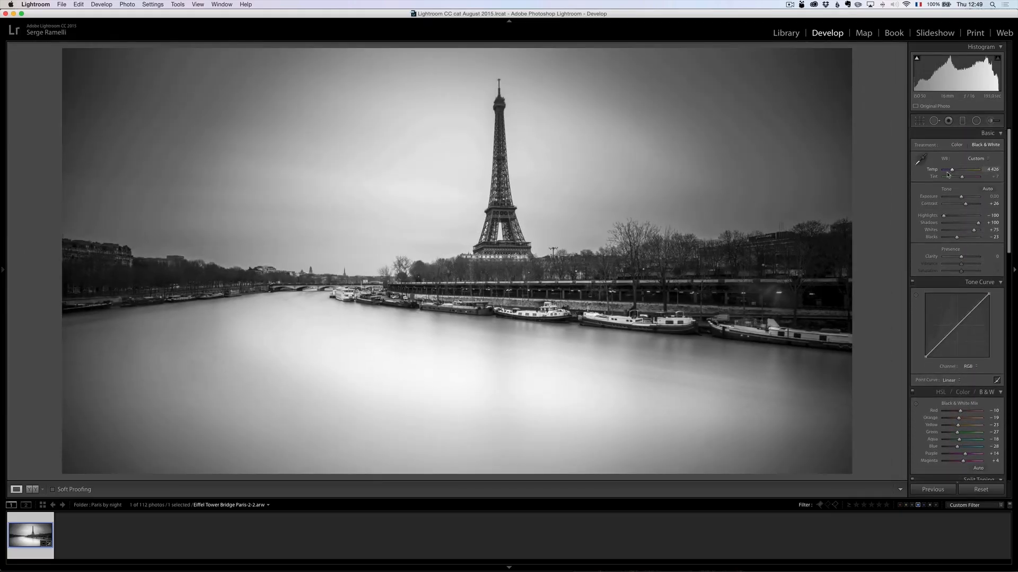
drag(953, 172, 957, 173)
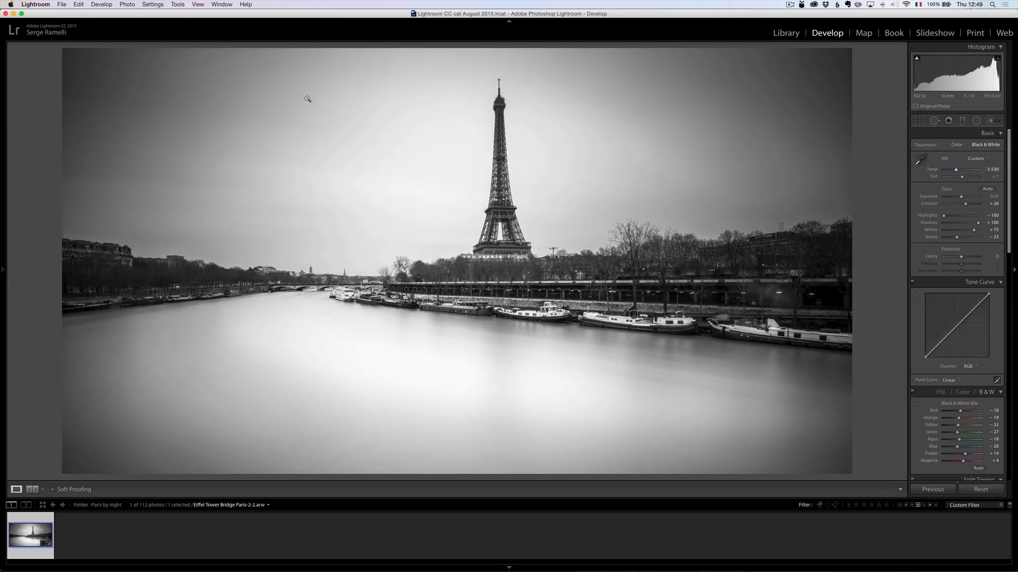
click(119, 86)
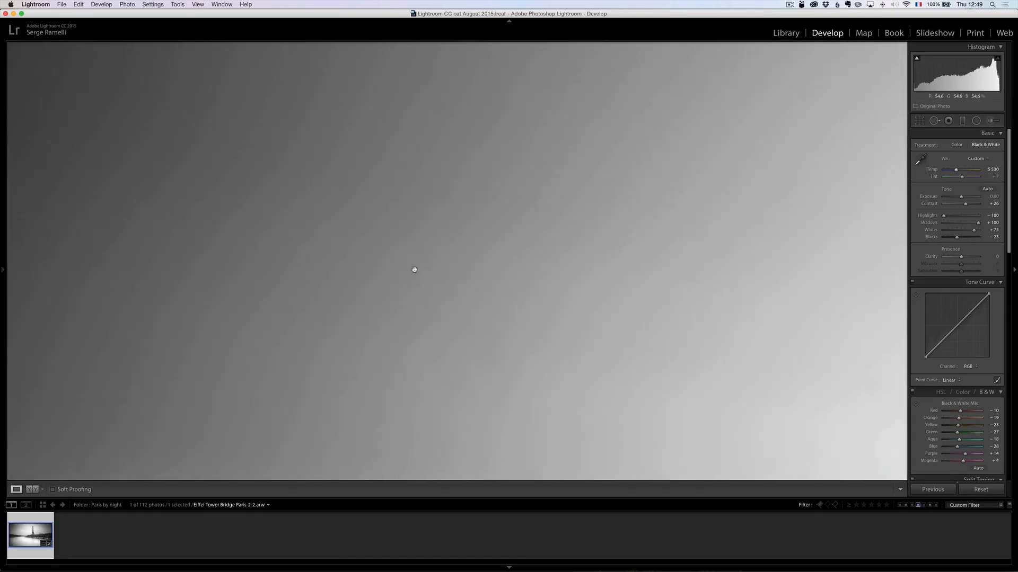
click(370, 217)
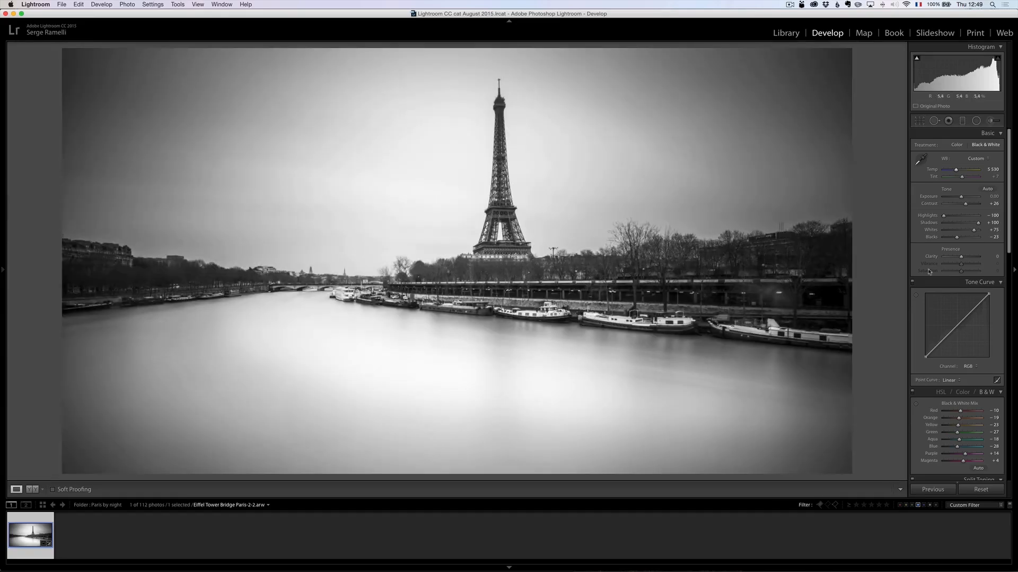
Examine the sky, the bridge, the moored boats and the tower's base up close for noise and sharpness
scroll(963, 267, down, 10)
scroll(964, 267, up, 3)
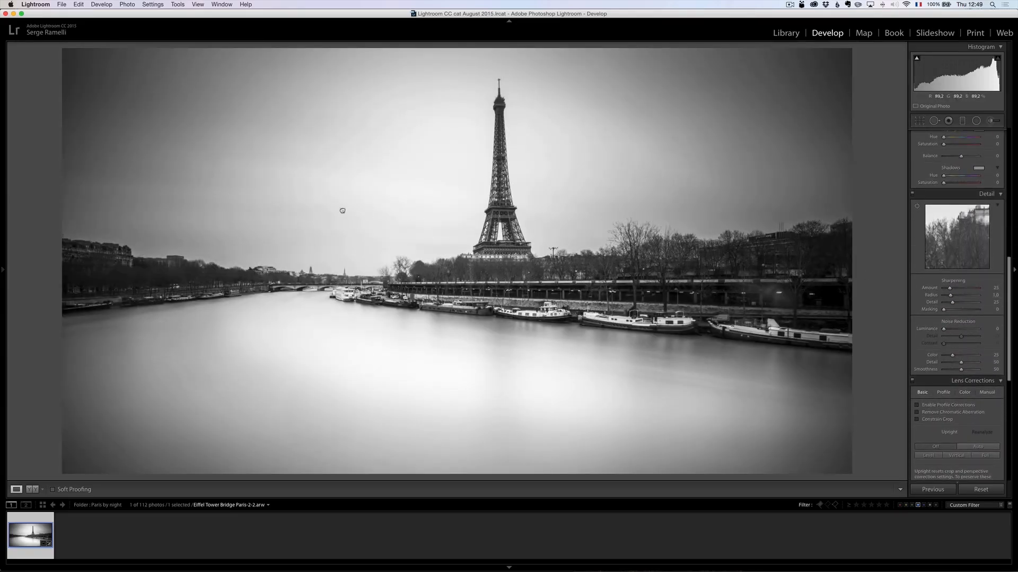
click(334, 207)
drag(307, 204, 414, 249)
drag(292, 229, 425, 160)
drag(444, 371, 375, 230)
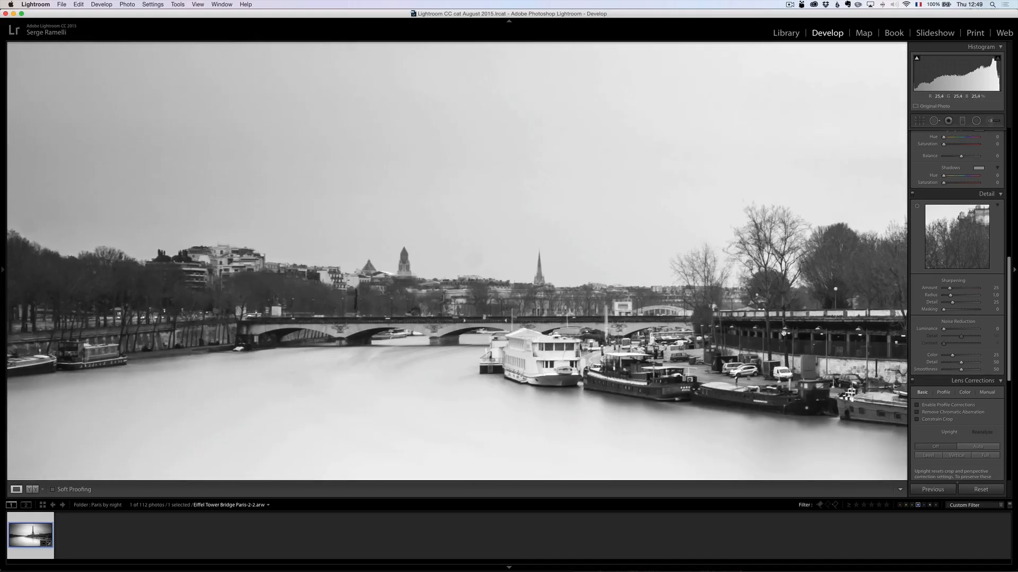
drag(716, 371, 539, 370)
drag(735, 334, 506, 326)
drag(712, 240, 607, 295)
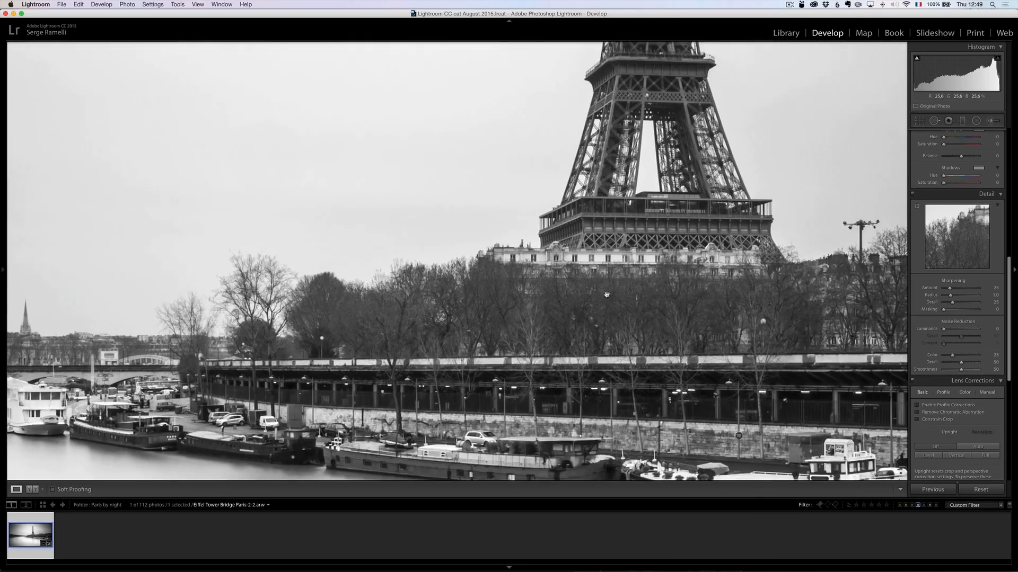
Set Luminance noise reduction to 18 and Sharpening Amount to 71, checking the sky and tower up close
drag(168, 159, 348, 293)
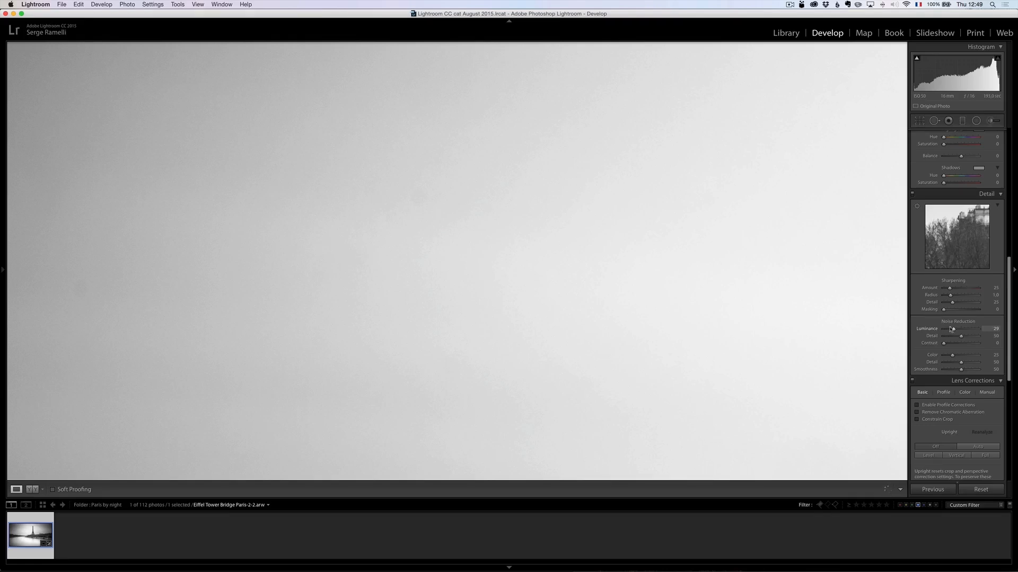
drag(506, 220, 466, 223)
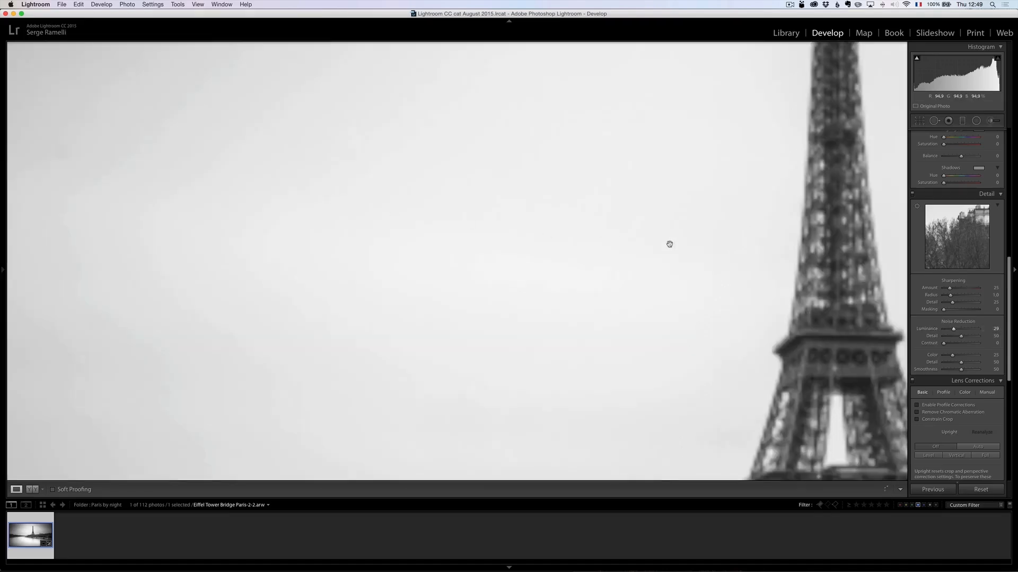
drag(836, 276, 562, 255)
click(577, 262)
click(530, 259)
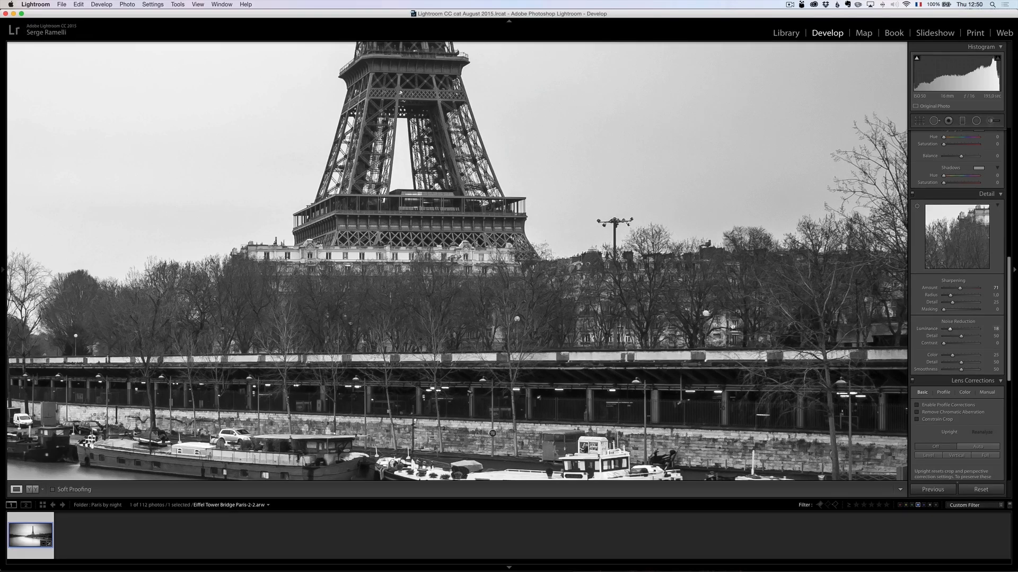
click(314, 313)
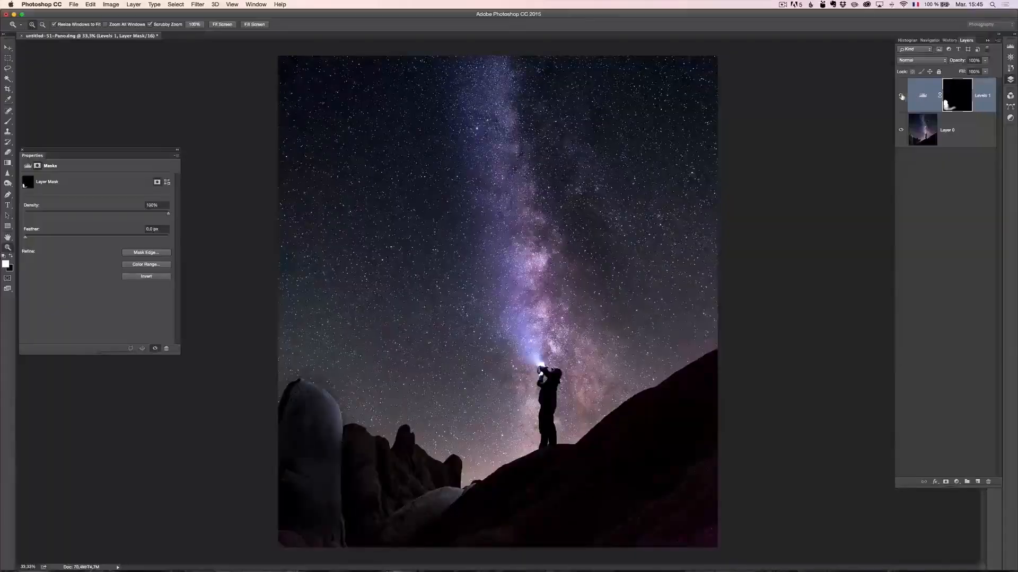
In Photoshop, toggle the Levels 1 layer's visibility on the Milky Way photo
click(901, 97)
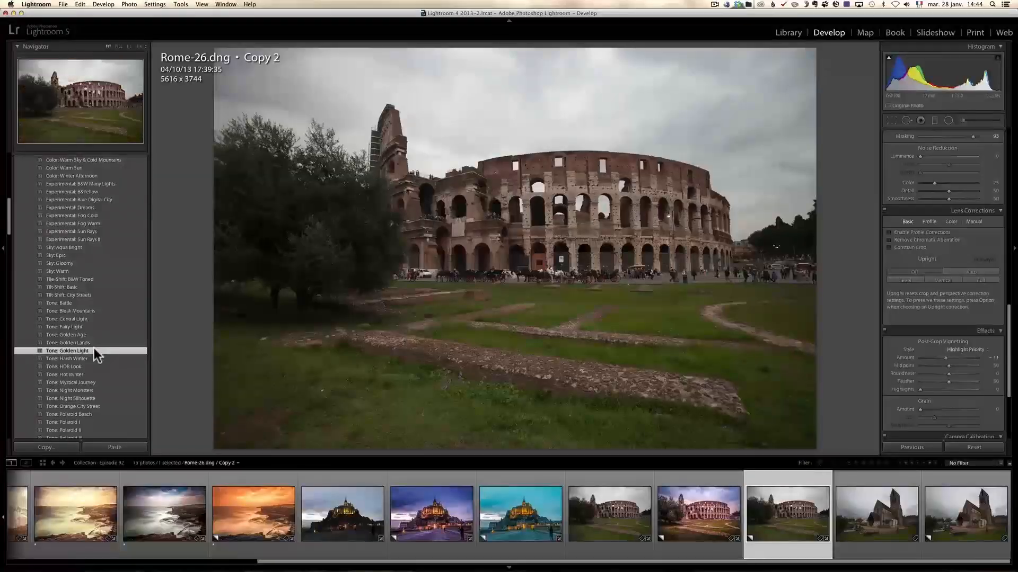
In Lightroom, apply the Tone: Golden Light preset to the Colosseum photo and toggle the before view of the château photo
click(94, 350)
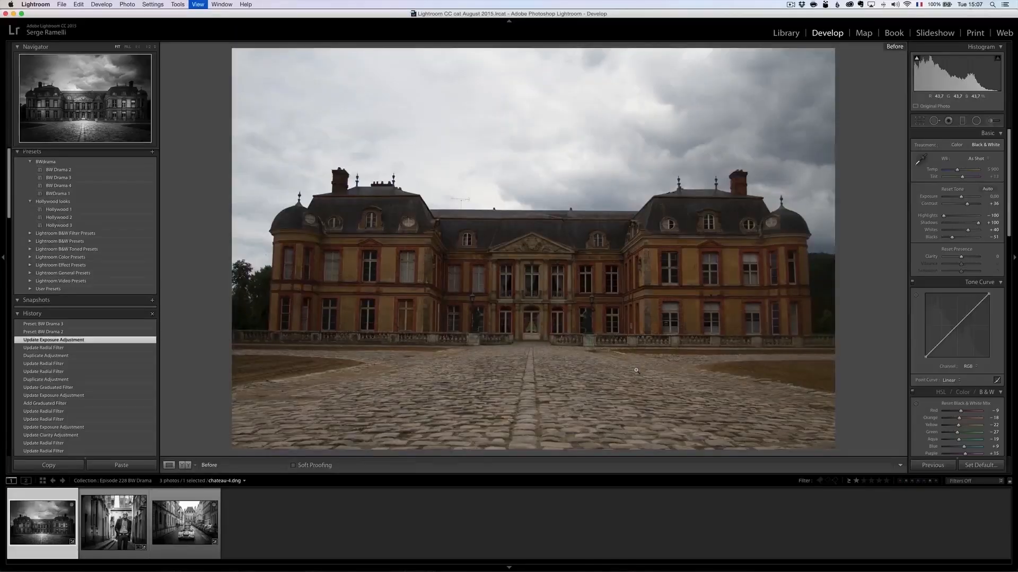
key(backslash)
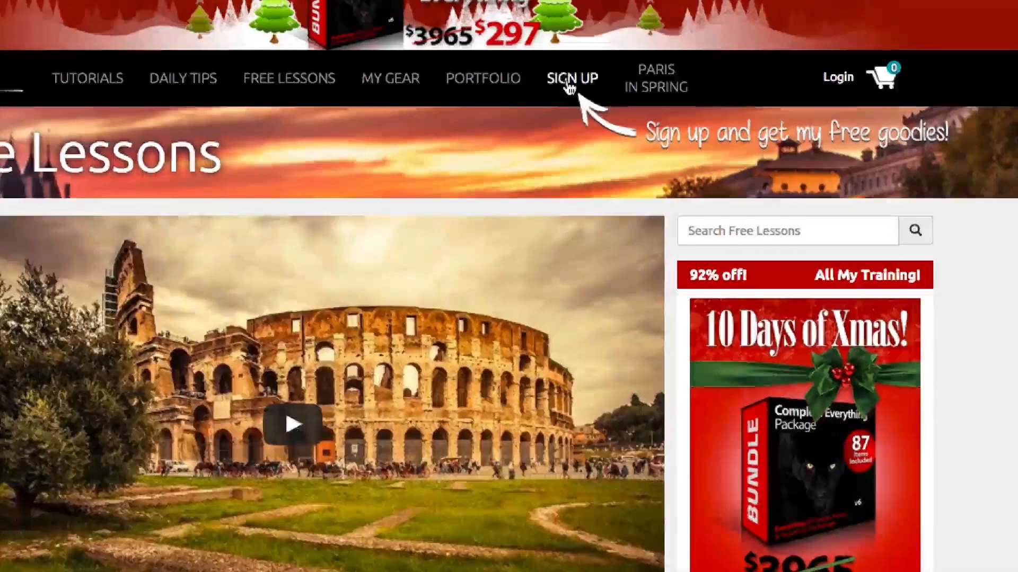
On photoserge.com, visit the sign-up page and open the urban desaturated look presets lesson from Free Lessons
click(565, 84)
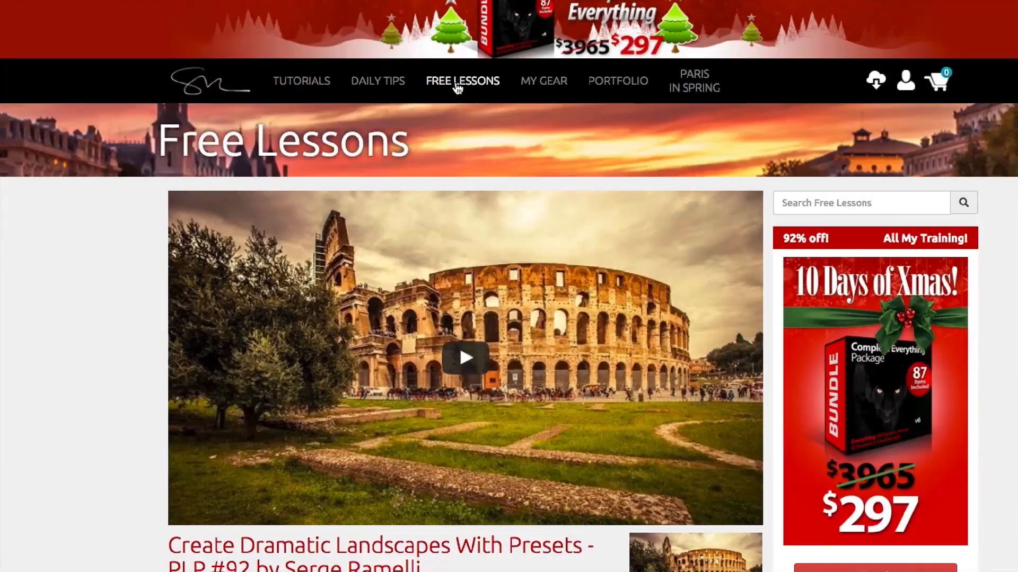
click(457, 83)
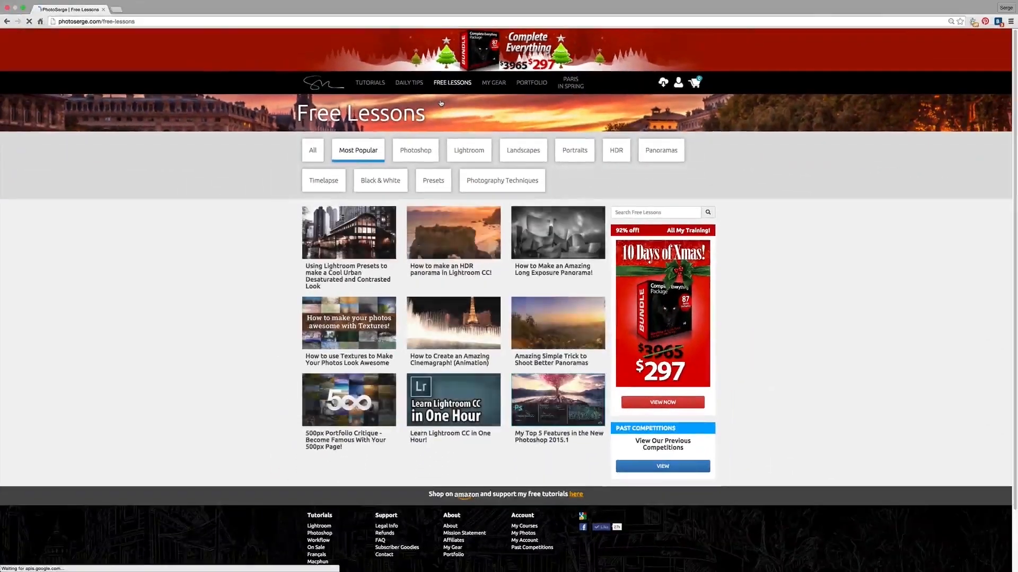
click(359, 240)
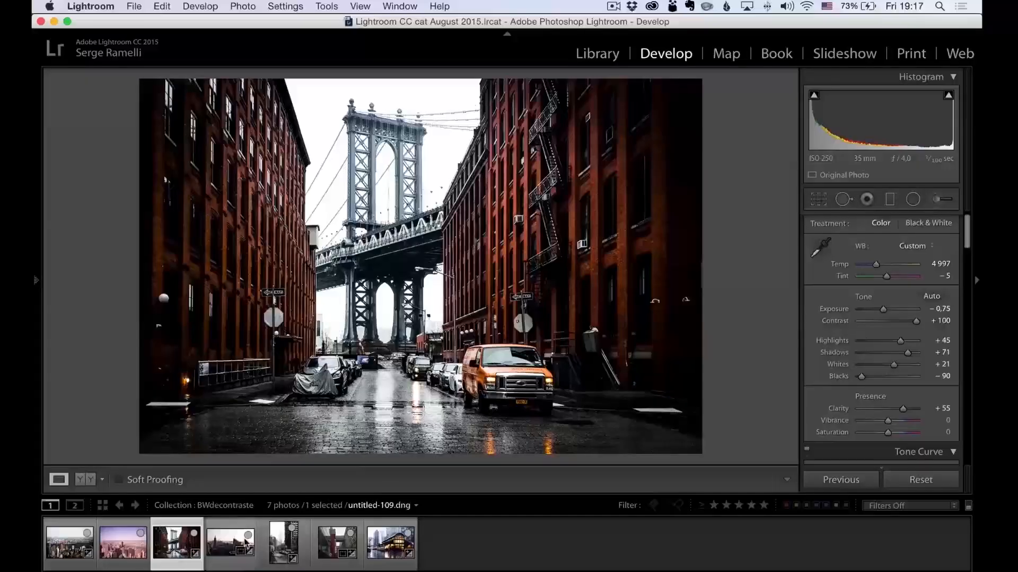
In Lightroom, select the photo untitled-4-2.arw in the BWdecontraste collection
click(391, 544)
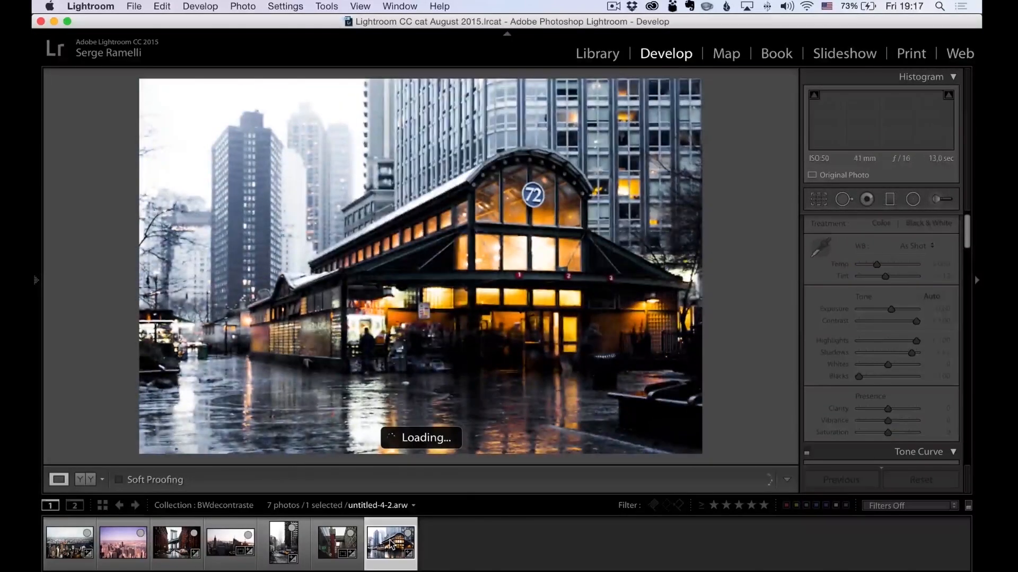